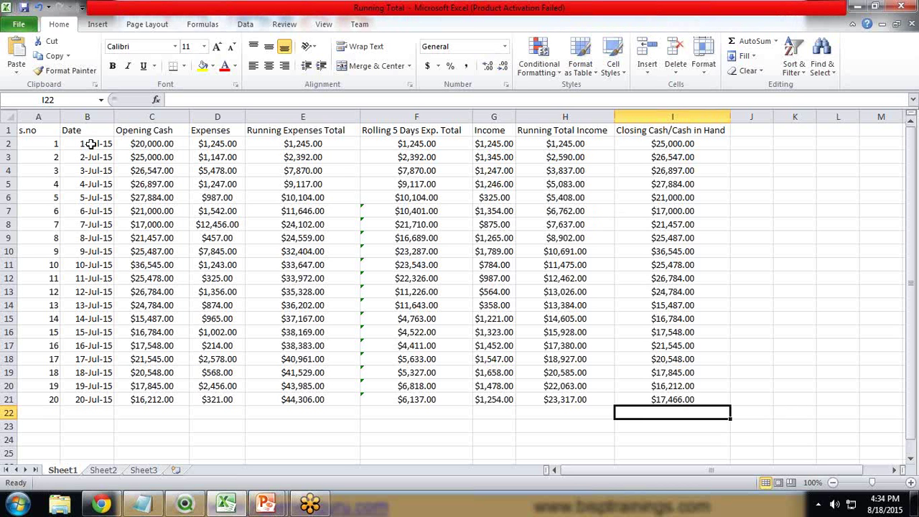
Review the dates, the opening cash values and the first expense entries in the worksheet.
left_click_drag(92, 144, 101, 400)
left_click(144, 292)
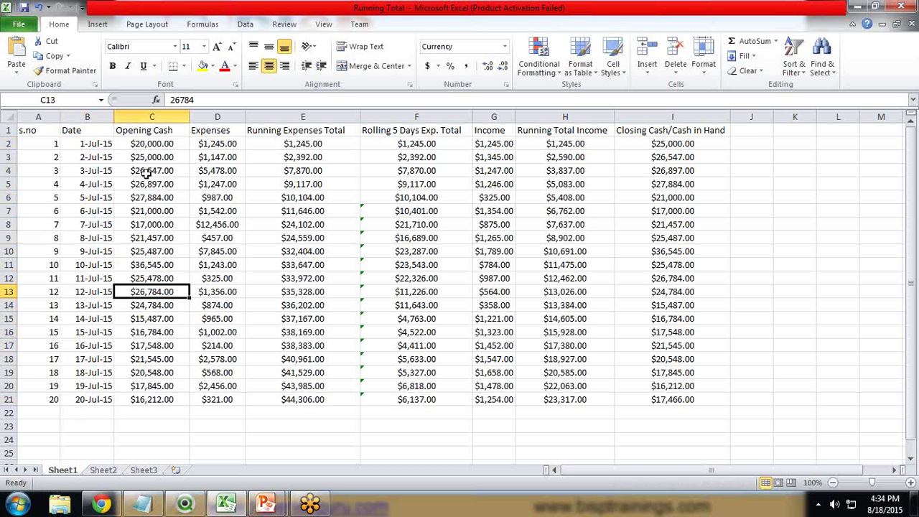
left_click(149, 143)
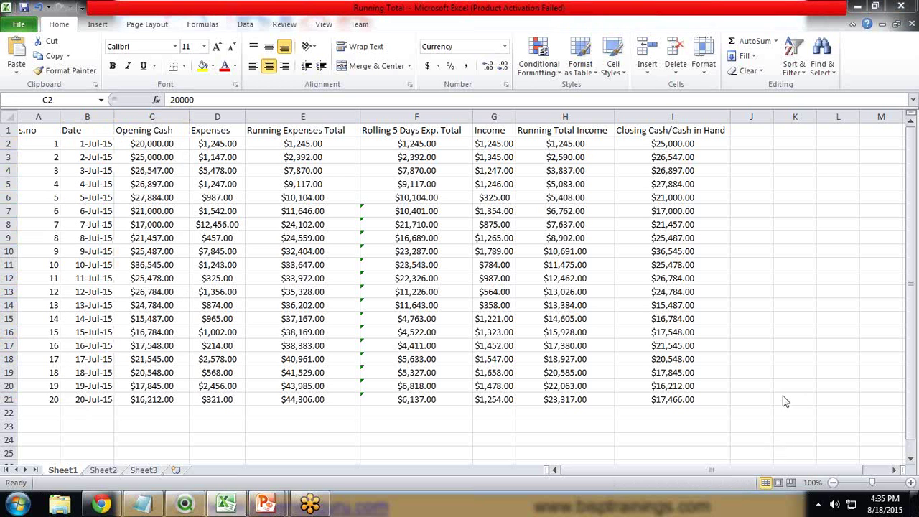
left_click_drag(212, 147, 216, 170)
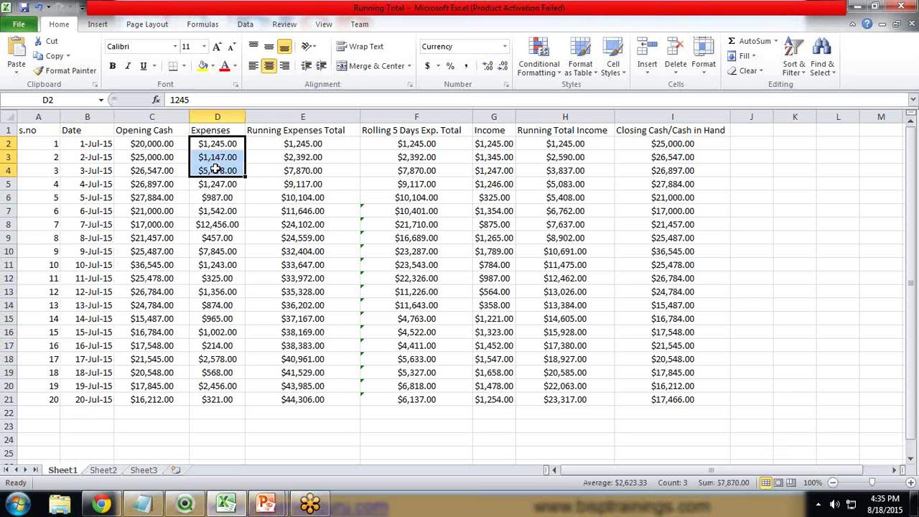
Examine the Running Expenses Total formulas in E3 and E4 and the expense cells they add up.
left_click(306, 146)
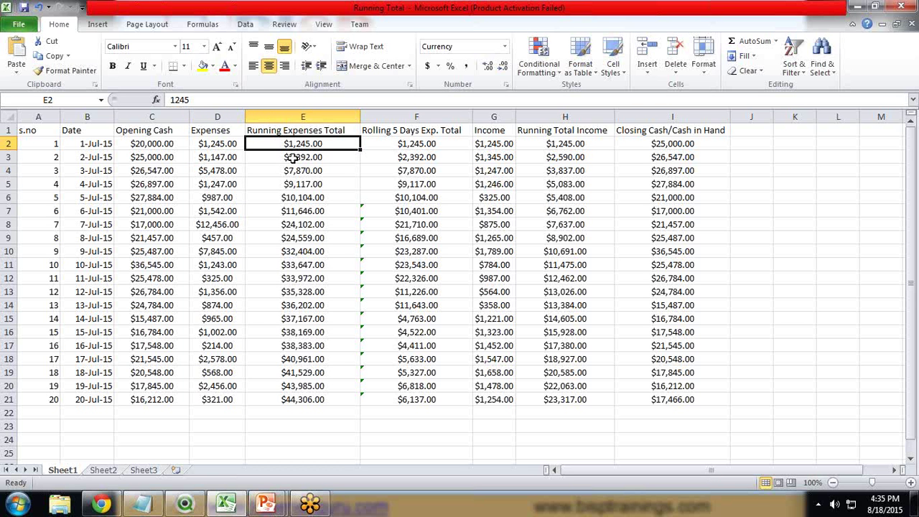
left_click(292, 161)
left_click_drag(221, 145, 223, 159)
left_click(302, 157)
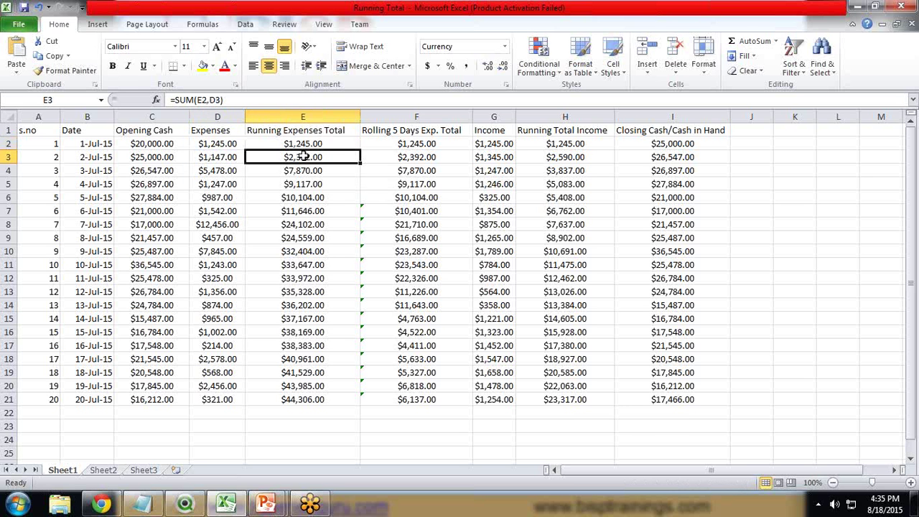
double_click(304, 157)
key("Return")
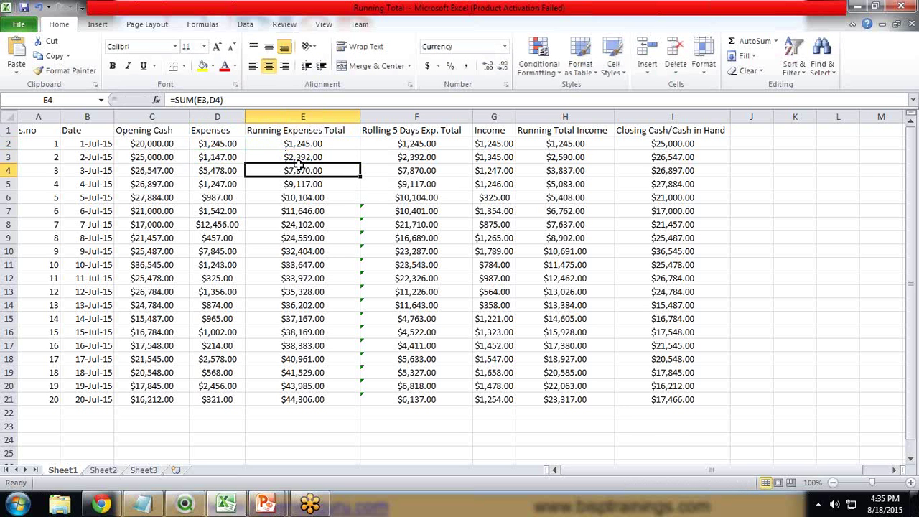
left_click(296, 153)
double_click(296, 153)
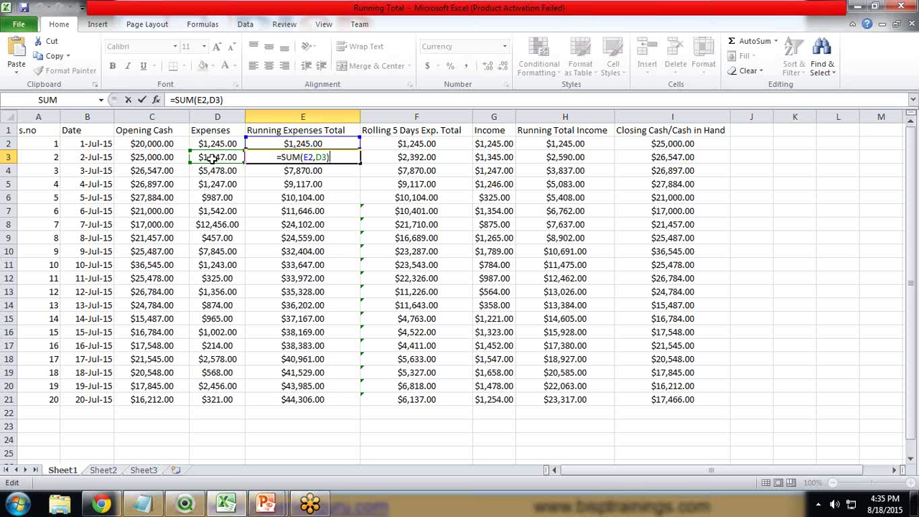
left_click(291, 173)
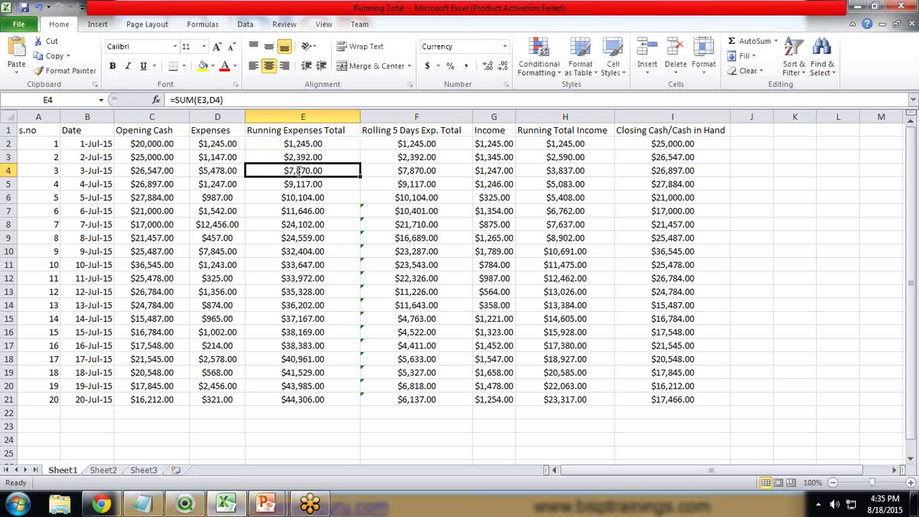
double_click(298, 171)
left_click(291, 156)
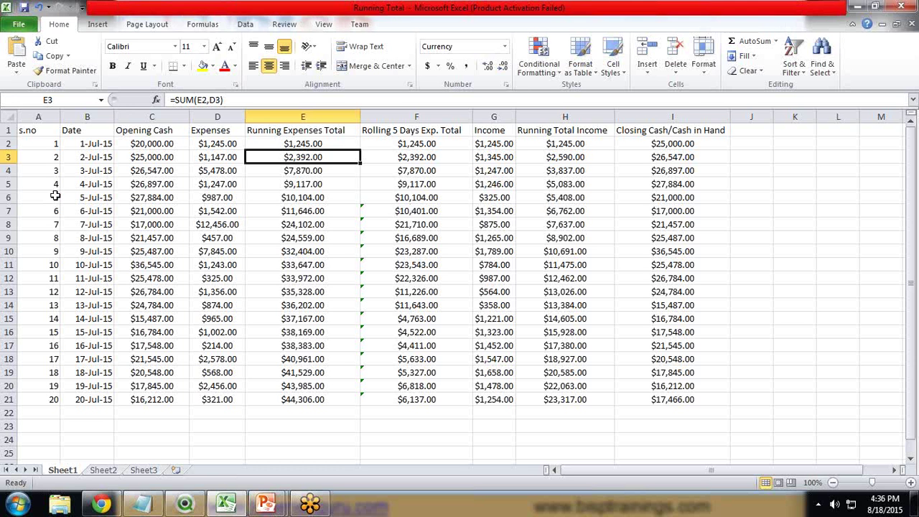
Examine the Rolling 5 Days Exp. Total formula in F7 and the expense cells it sums.
left_click(411, 214)
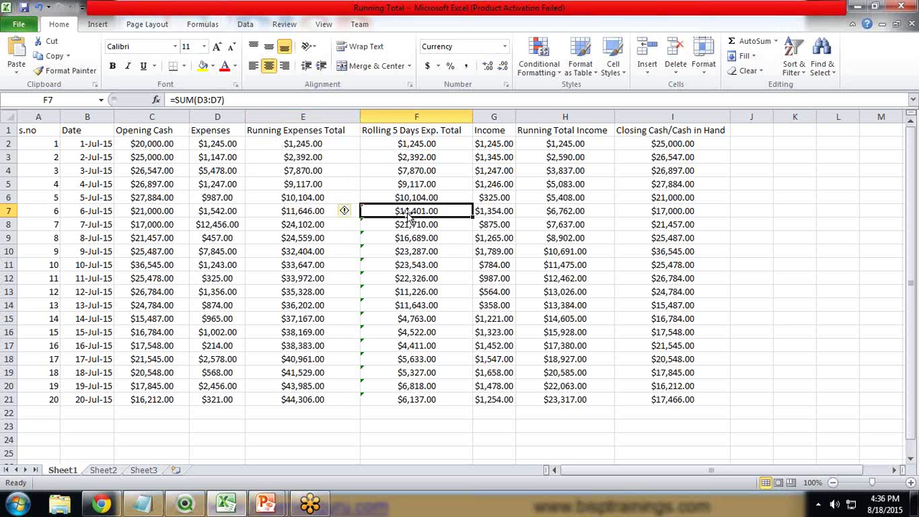
double_click(410, 214)
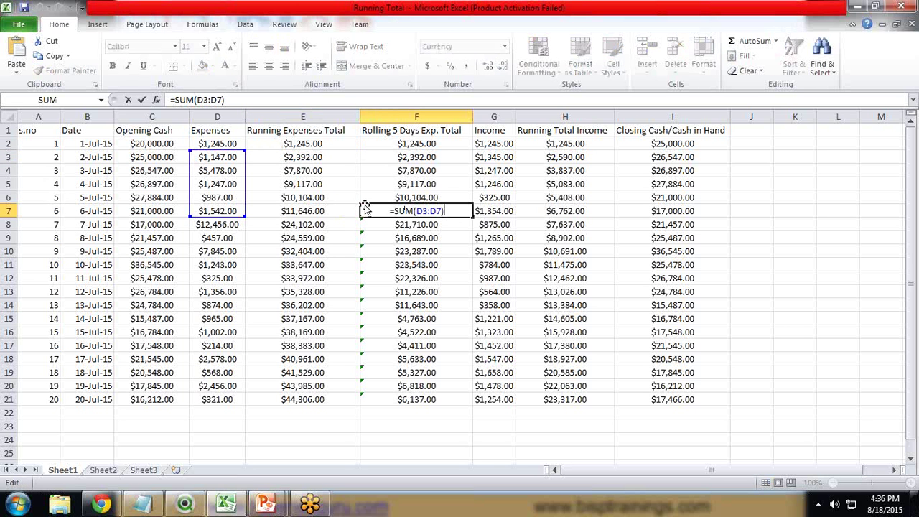
left_click(214, 210)
left_click_drag(211, 157, 207, 196)
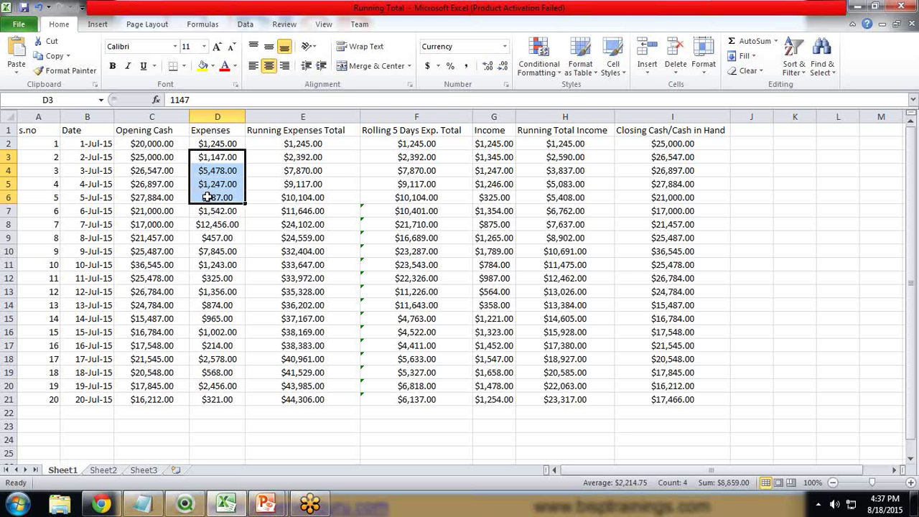
left_click(411, 210)
double_click(411, 209)
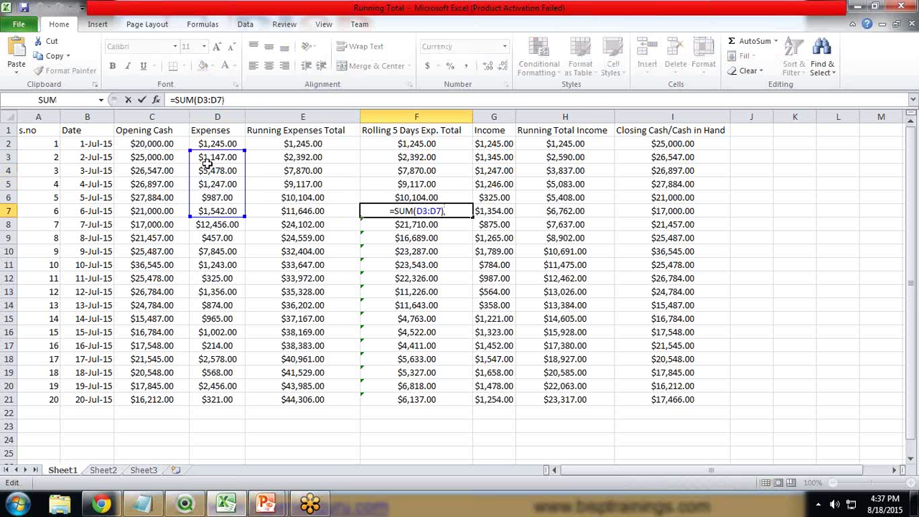
Outline the expense range D3:D7 with the screen annotation pen, and examine the rolling total formula in F8.
key("ctrl+2")
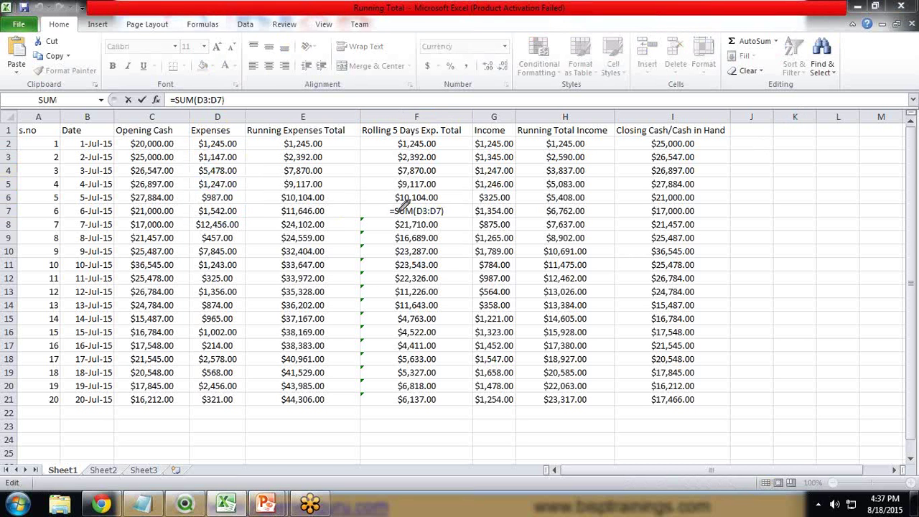
mouse_move(248, 207)
left_mouse_down()
mouse_move(209, 198)
mouse_move(197, 214)
mouse_move(242, 205)
left_mouse_up()
mouse_move(237, 156)
left_mouse_down()
mouse_move(251, 176)
mouse_move(245, 197)
left_mouse_up()
mouse_move(210, 160)
left_mouse_down()
mouse_move(196, 158)
mouse_move(188, 181)
mouse_move(190, 214)
left_mouse_up()
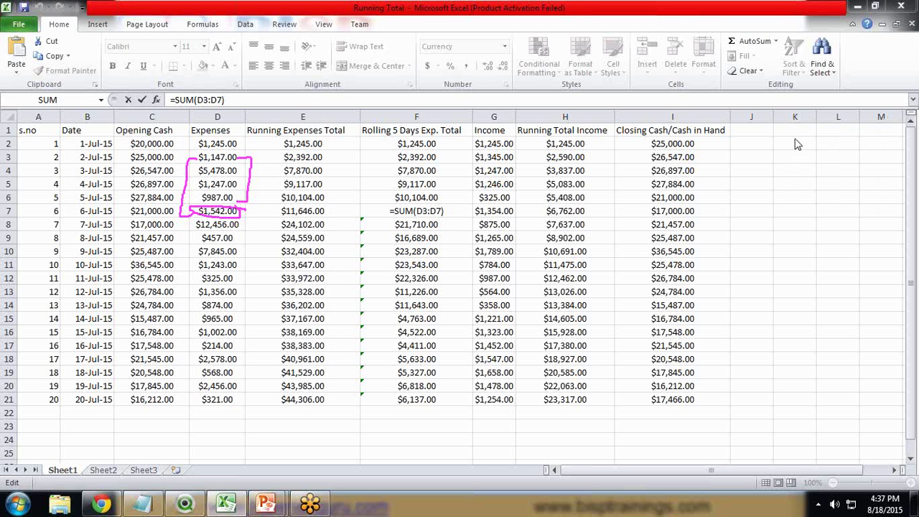
left_click(453, 235)
left_click(427, 211)
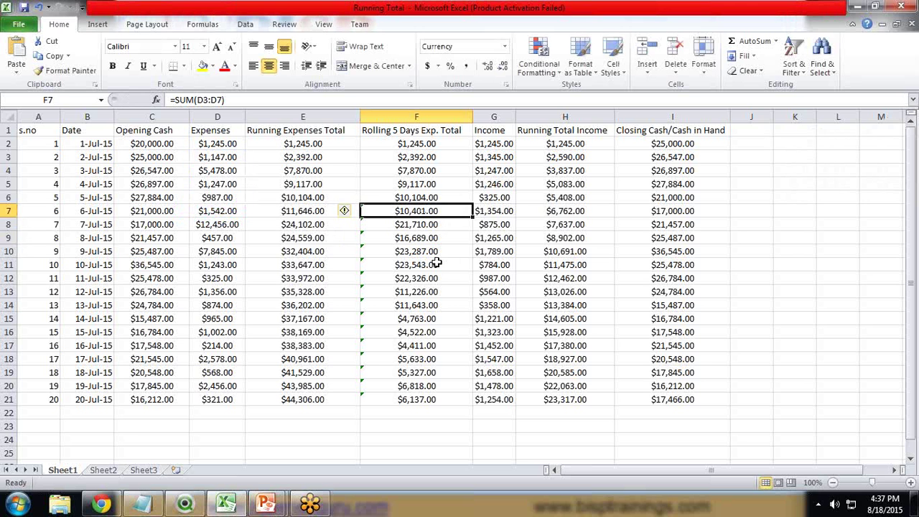
left_click(415, 226)
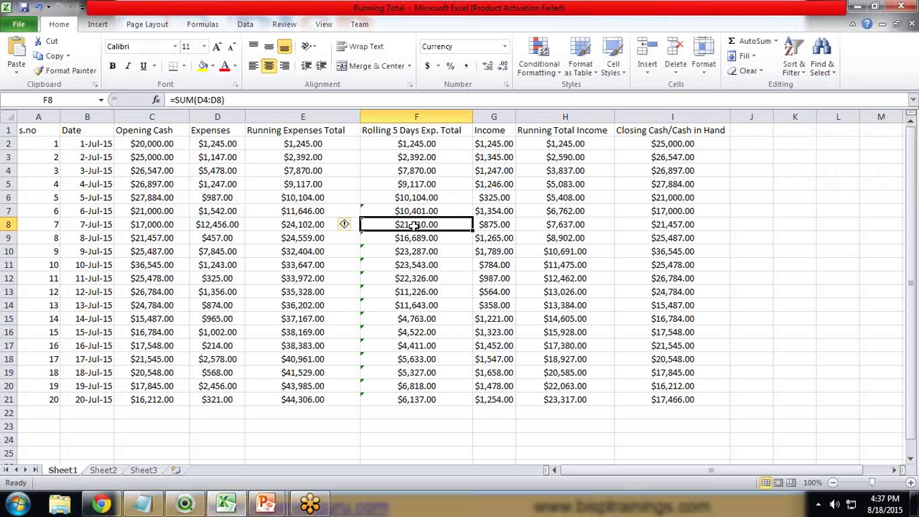
double_click(414, 225)
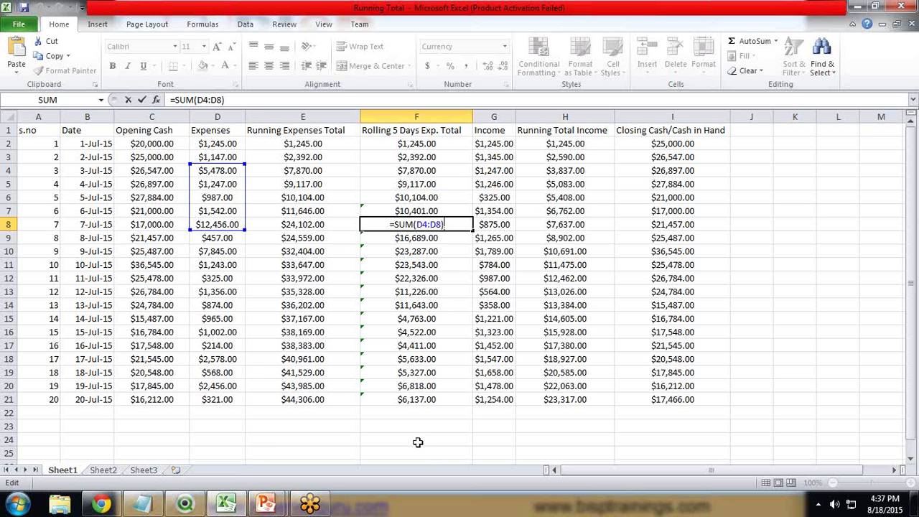
Switch to QlikView and shift the table box a little to the right on the Main sheet.
mouse_move(189, 506)
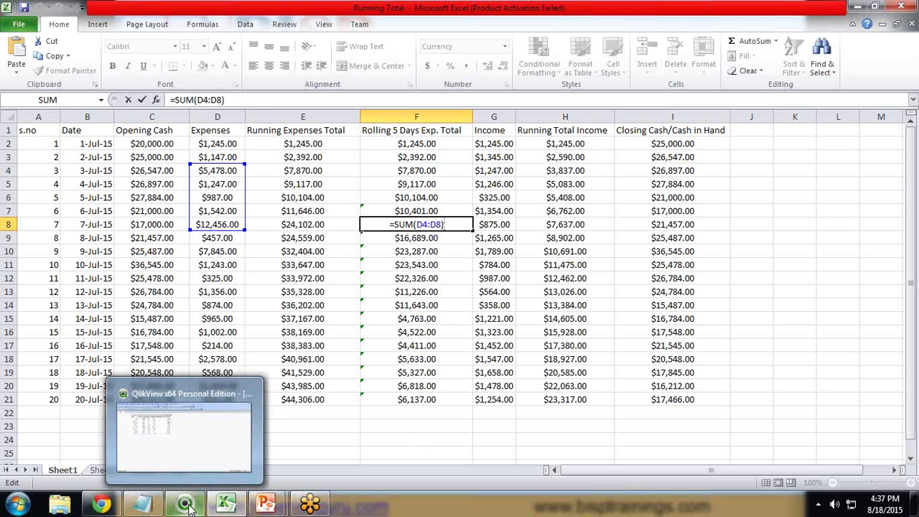
left_click(186, 505)
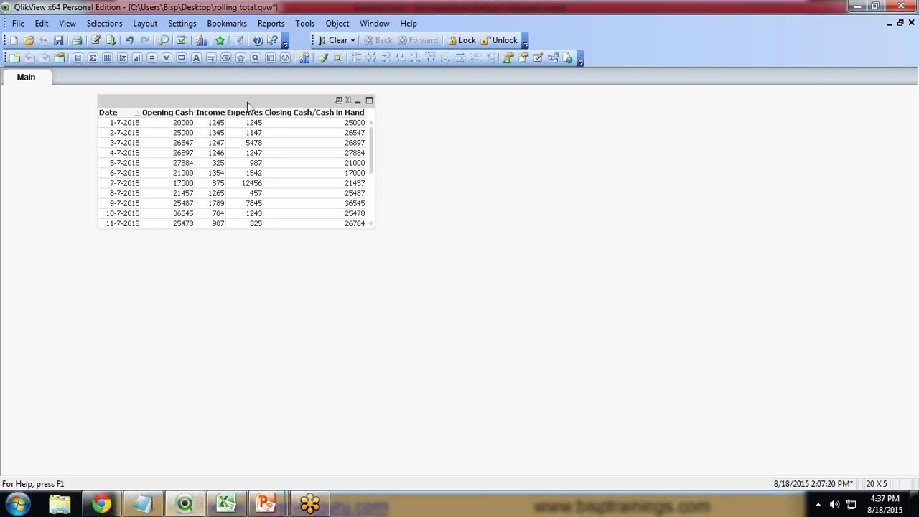
left_click_drag(248, 104, 267, 101)
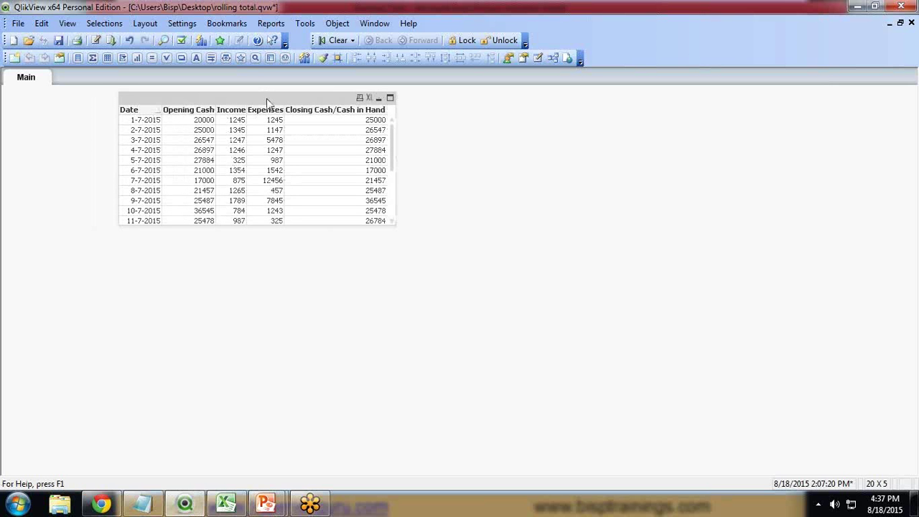
left_click_drag(259, 98, 281, 98)
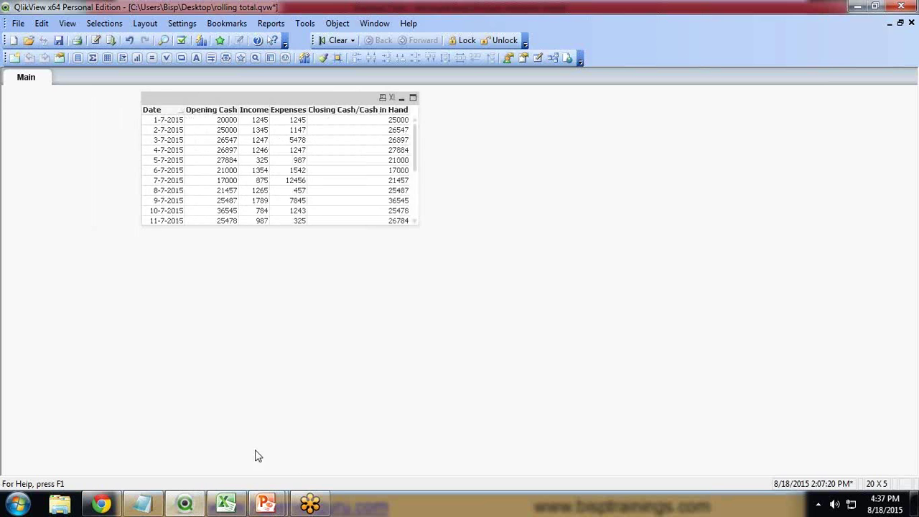
left_click(226, 503)
key("alt+Tab")
left_click_drag(241, 93, 260, 96)
View the table box's number format properties without changes, and check the Running Expenses Total heading in the Excel worksheet.
right_click(261, 97)
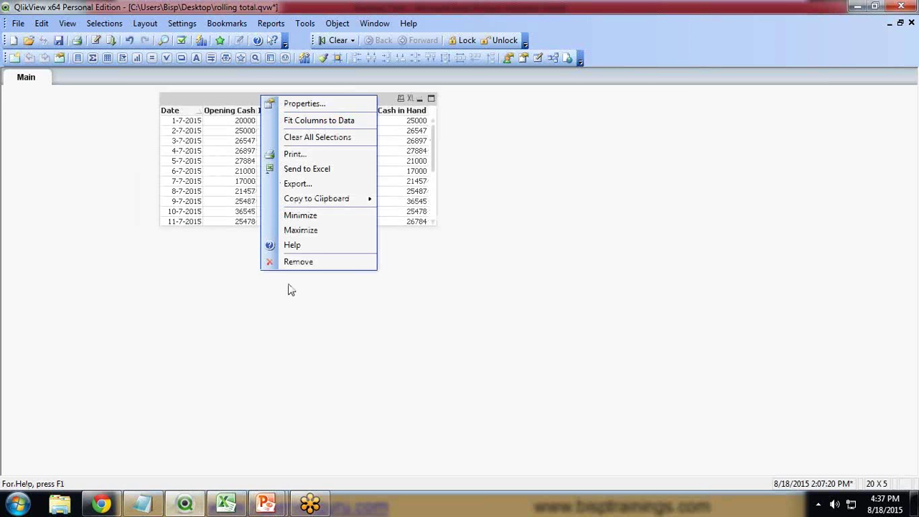
left_click(307, 106)
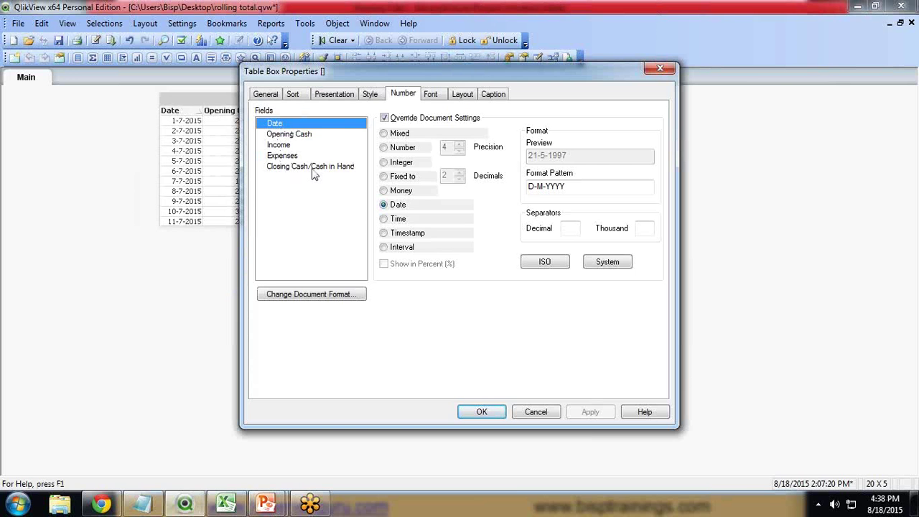
left_click_drag(352, 76, 326, 152)
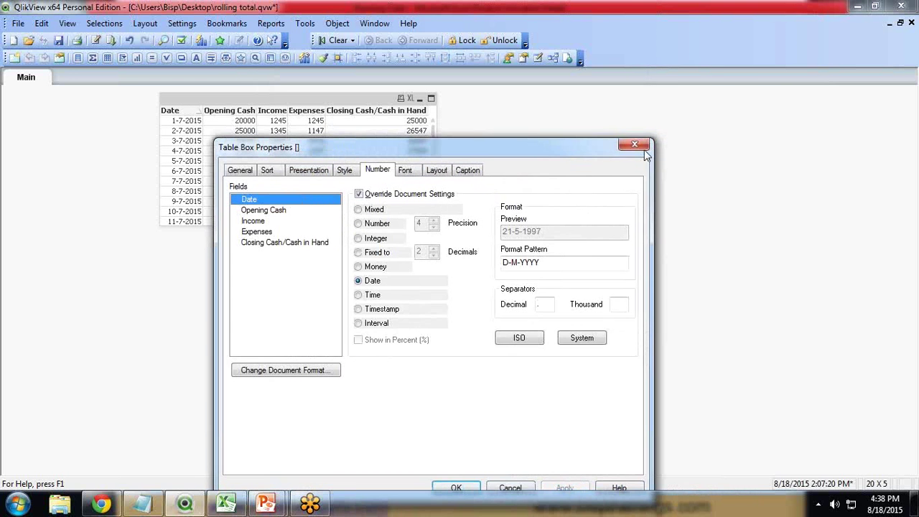
left_click(633, 145)
left_click(226, 504)
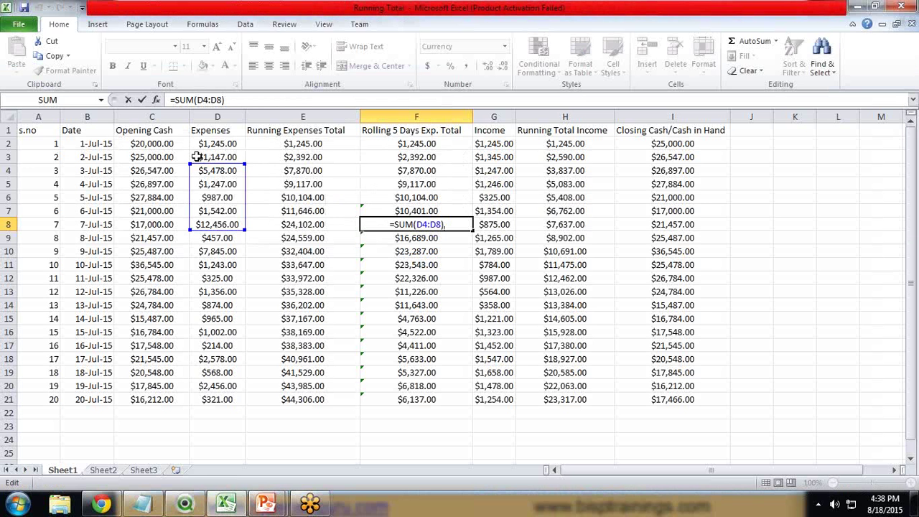
left_click(291, 130)
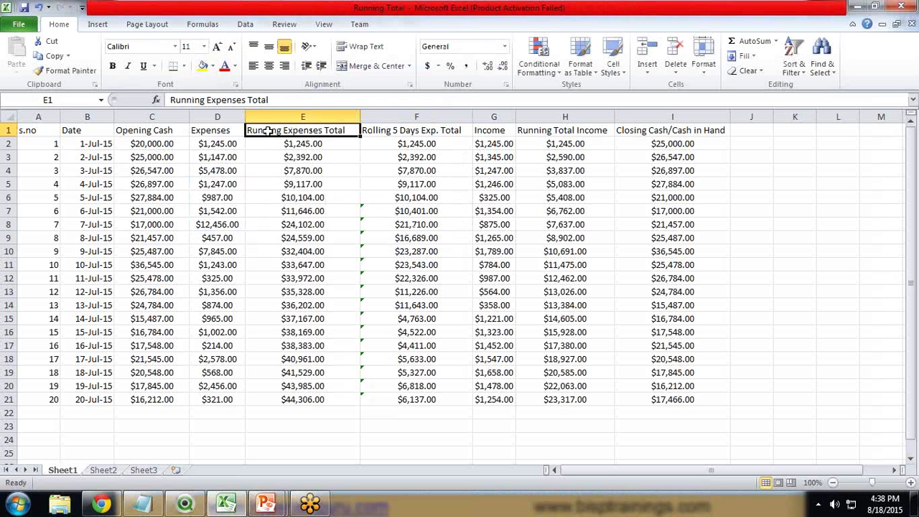
In QlikView, start a new straight table chart with the window title "Running Expenses & Rolling 5 Day's".
left_click(184, 504)
right_click(225, 286)
mouse_move(269, 318)
left_click(402, 324)
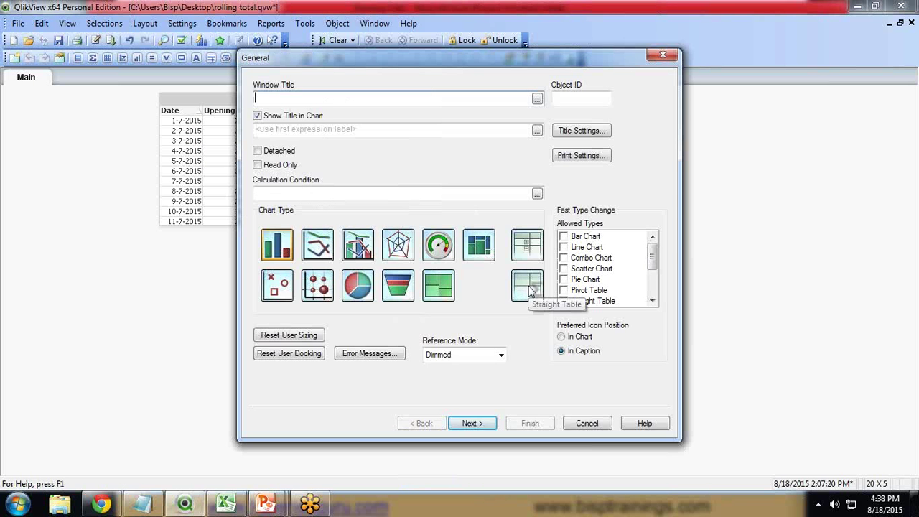
left_click(528, 286)
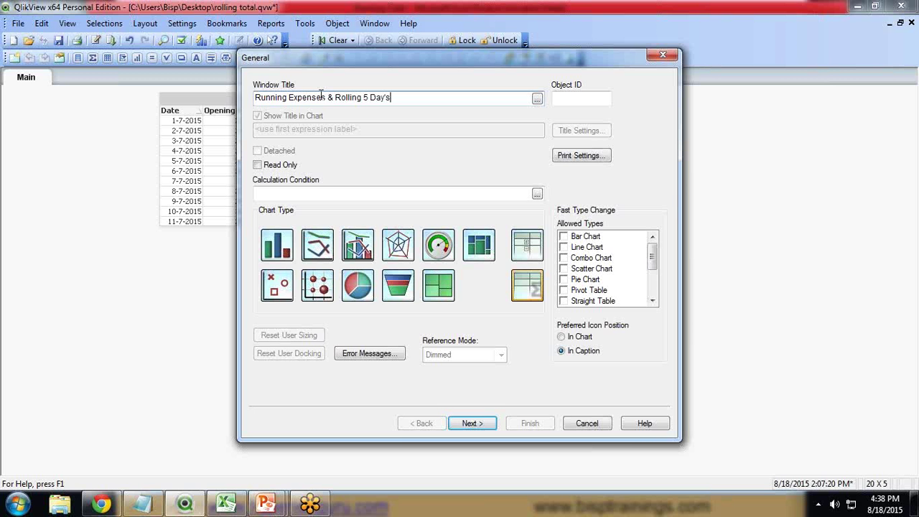
left_click(479, 424)
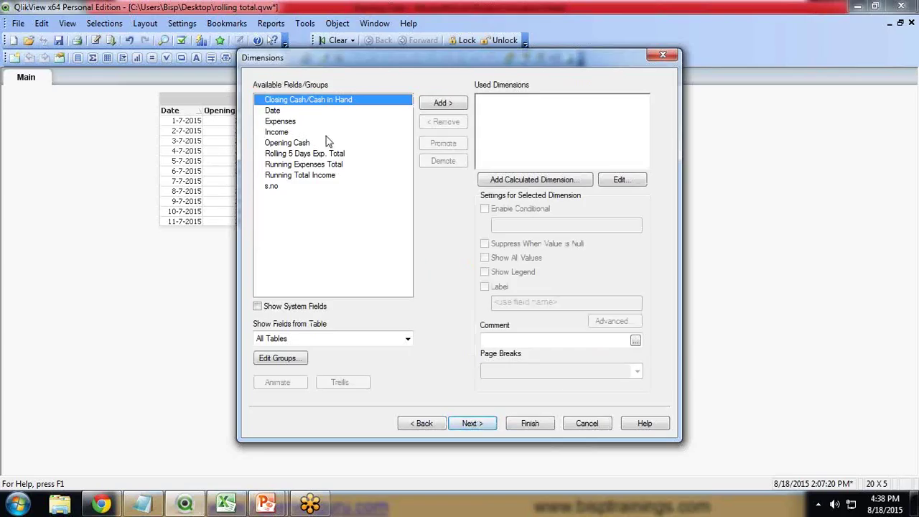
Add Date as the chart's dimension and proceed to its expressions.
left_click(287, 111)
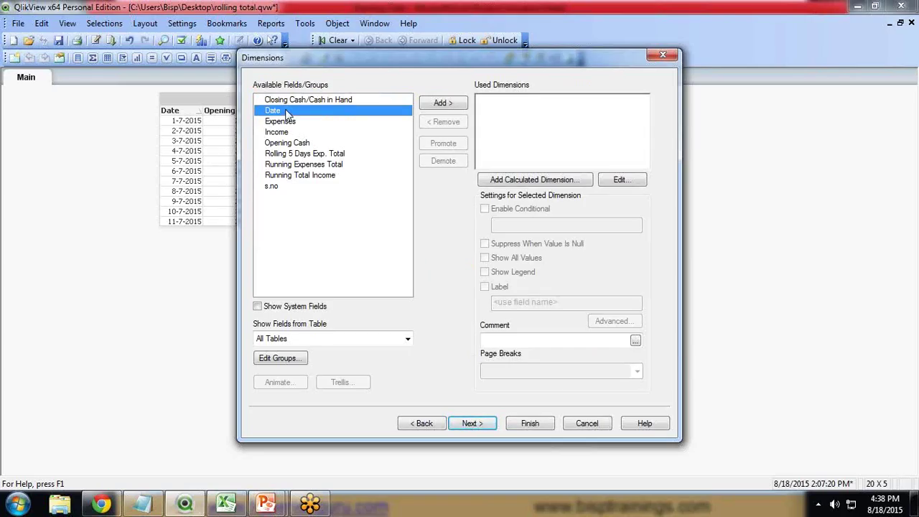
left_click(444, 104)
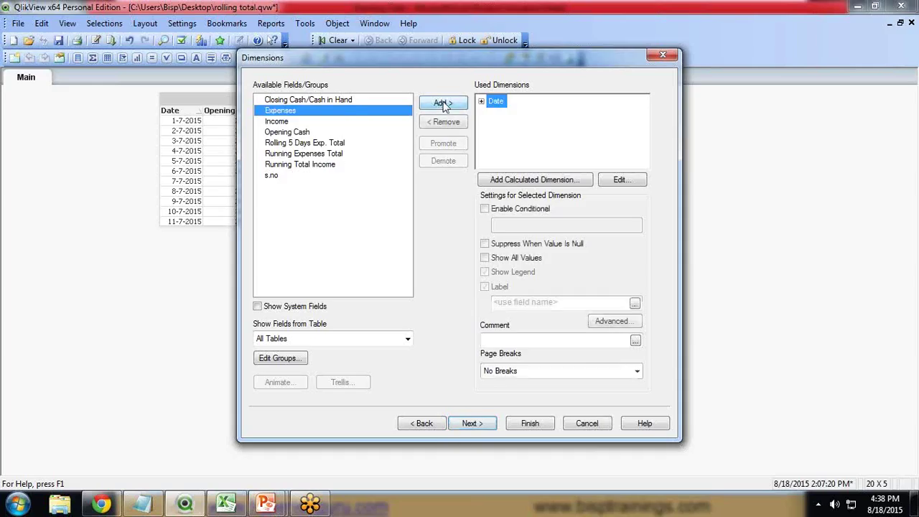
left_click(471, 423)
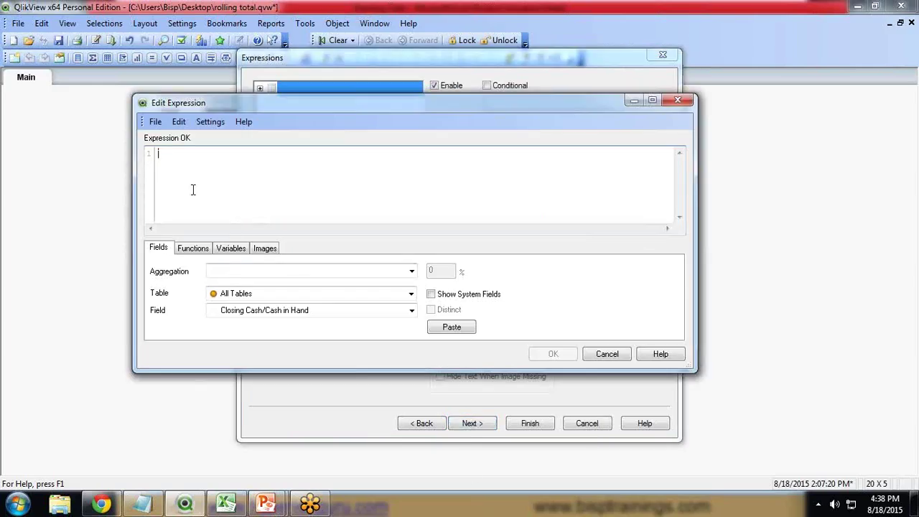
Build the chart expression Sum (Expenses) from the Expenses field with the Sum aggregation.
left_click(227, 272)
left_click(216, 445)
left_click(277, 310)
left_click(251, 346)
left_click(463, 329)
left_click(553, 355)
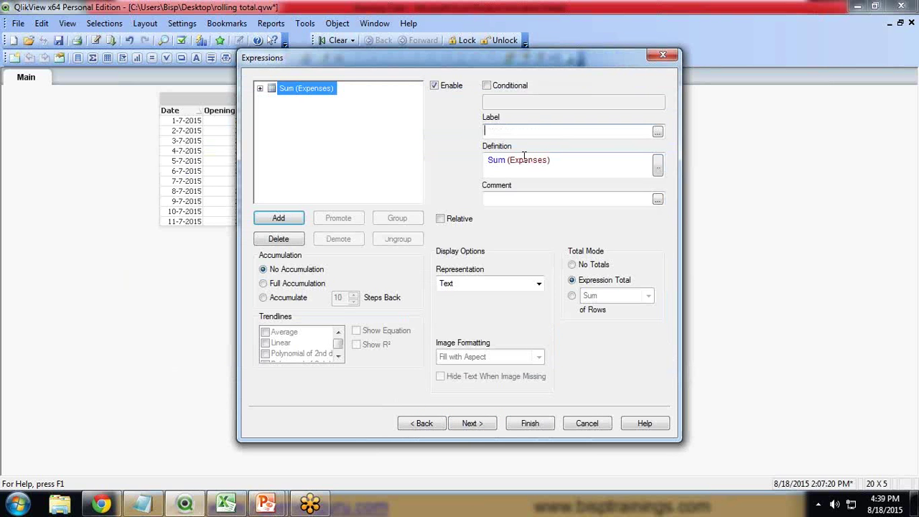
Label the Sum (Expenses) expression "Expenses".
type("Tot")
key("BackSpace")
key("BackSpace")
key("BackSpace")
type("Expenses")
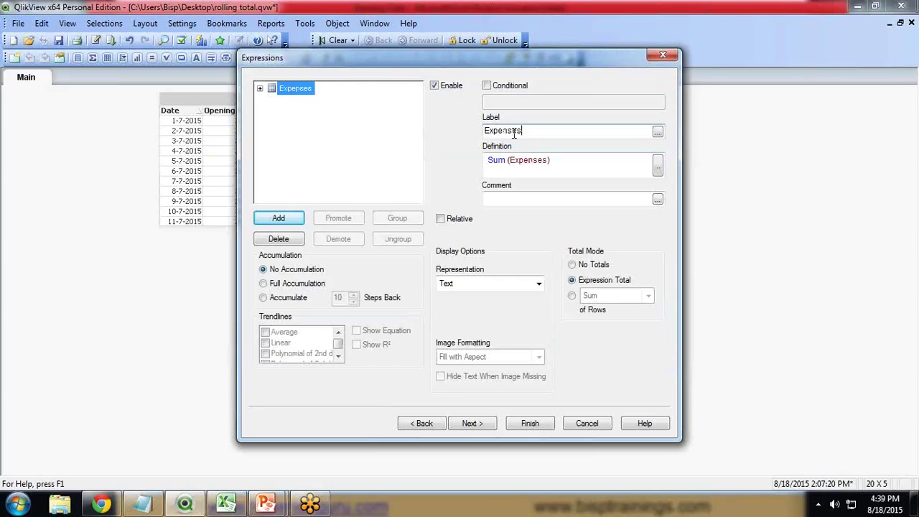
Complete the expression label as "Expenses Total", finish the chart and place it below the existing table.
type(" Total")
left_click(529, 423)
left_click_drag(263, 295, 221, 254)
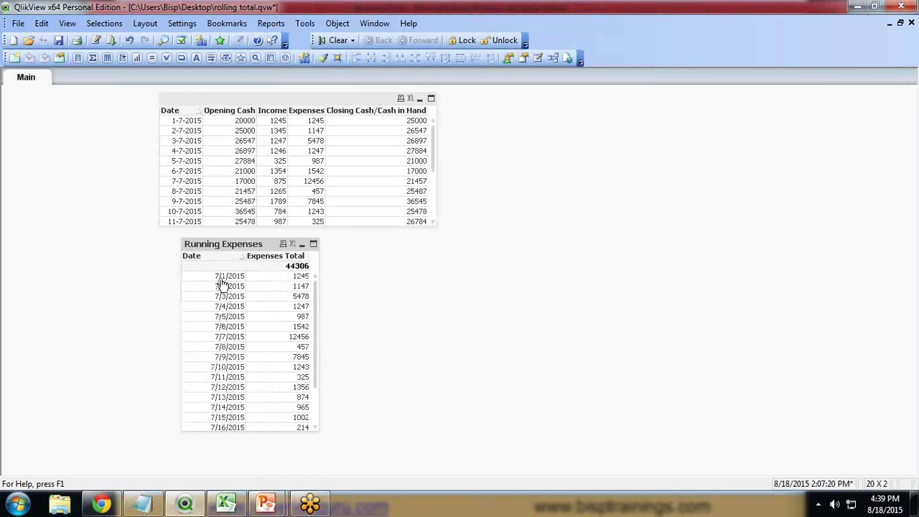
right_click(220, 242)
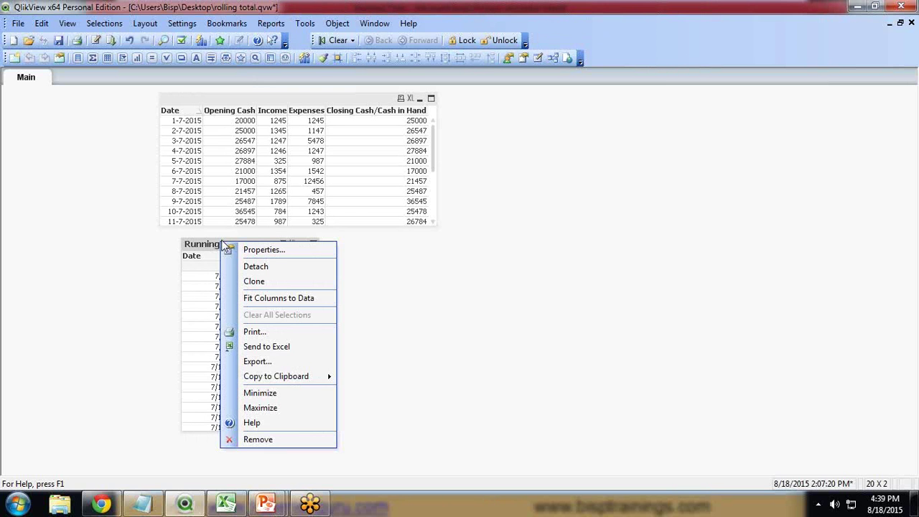
left_click(198, 250)
right_click(235, 247)
left_click(279, 254)
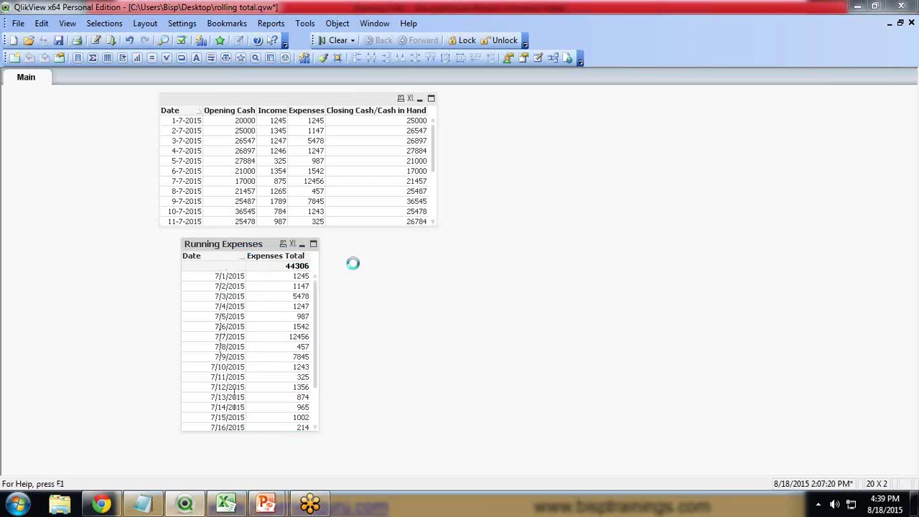
key("Escape")
Switch to the Excel worksheet, check the first value in the Expenses column and return to QlikView.
key("alt+Tab")
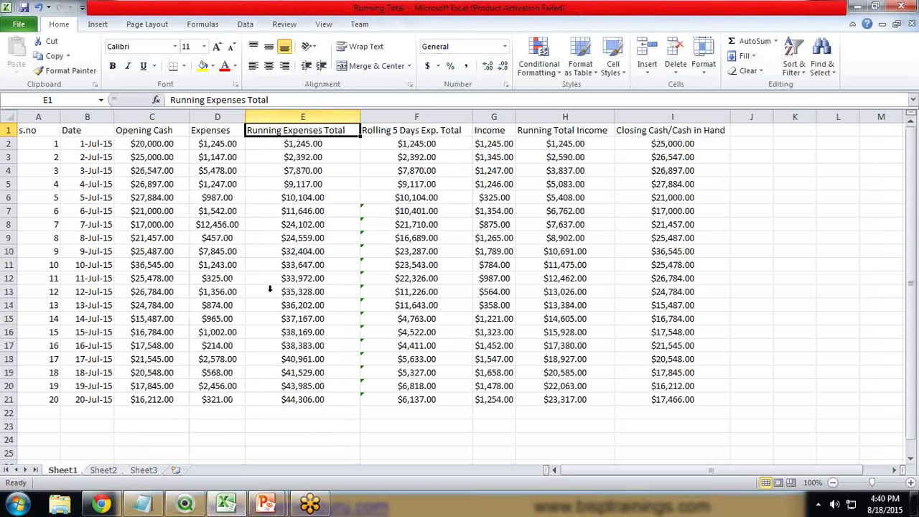
left_click(212, 145)
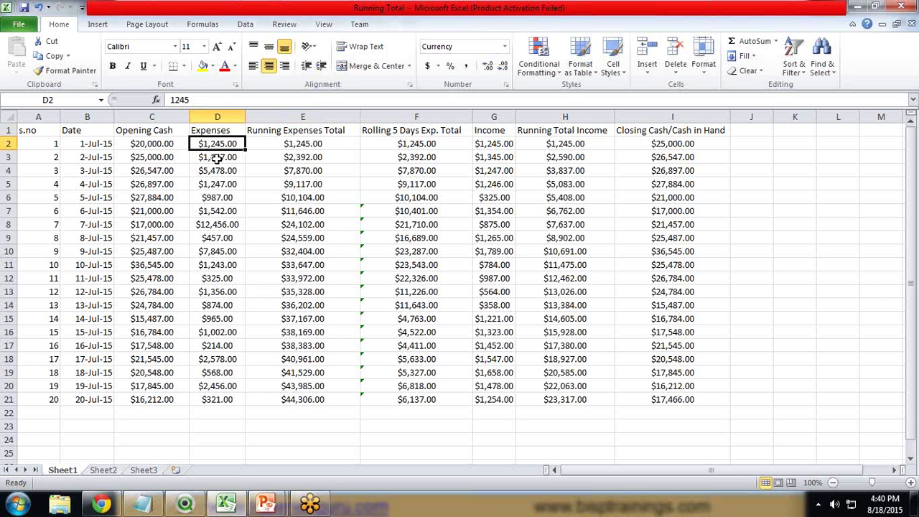
key("alt+Tab")
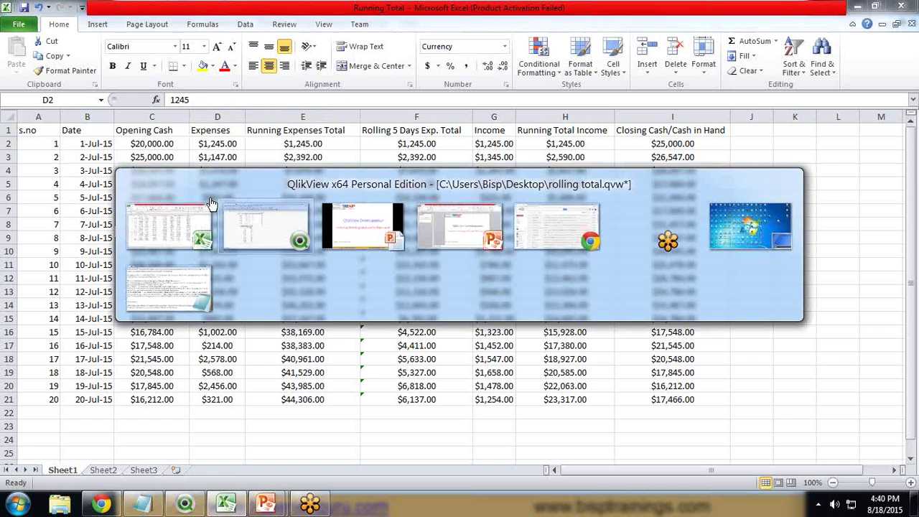
Set the Expenses Total expression's number format to Integer and shorten the chart to end around the 7/13/2015 row.
right_click(258, 247)
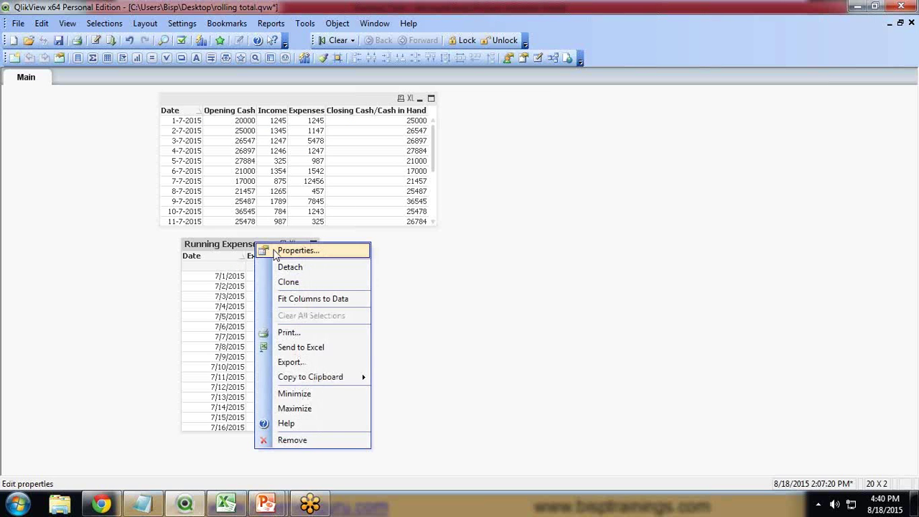
left_click(277, 251)
left_click(595, 80)
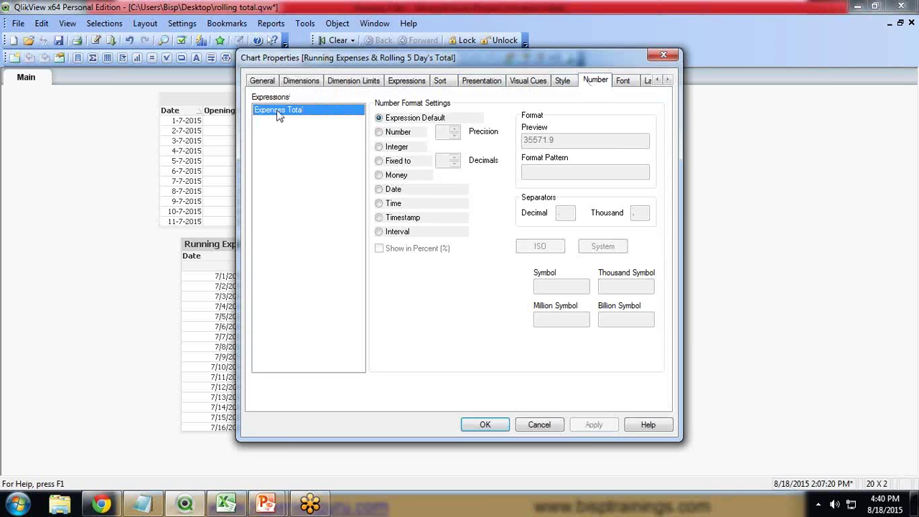
left_click(379, 146)
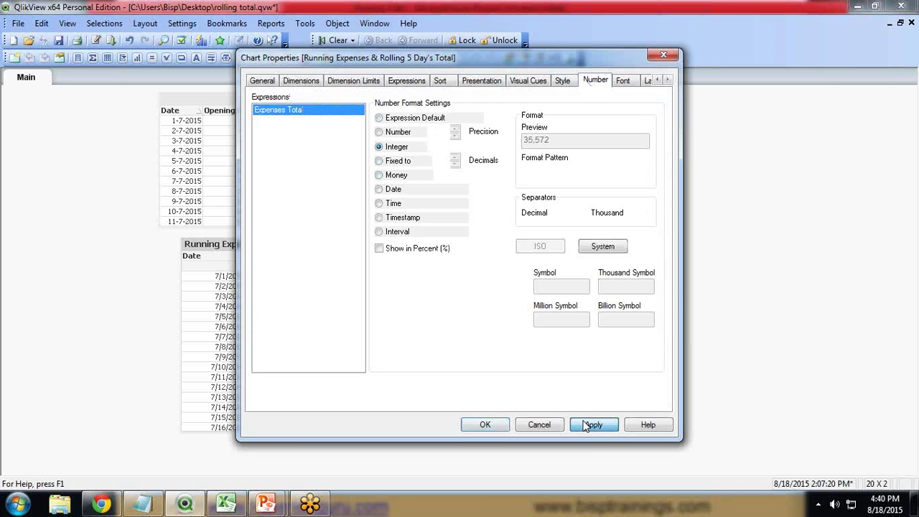
left_click(485, 424)
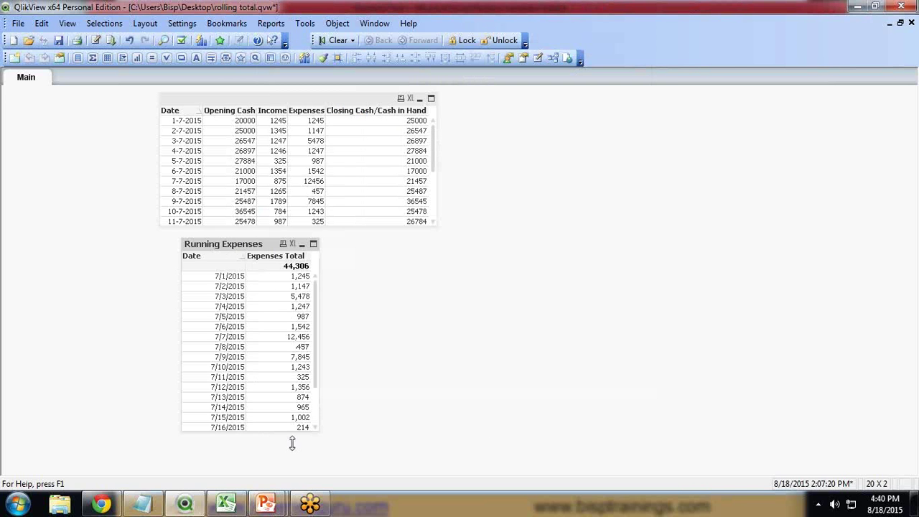
left_click_drag(283, 434, 288, 407)
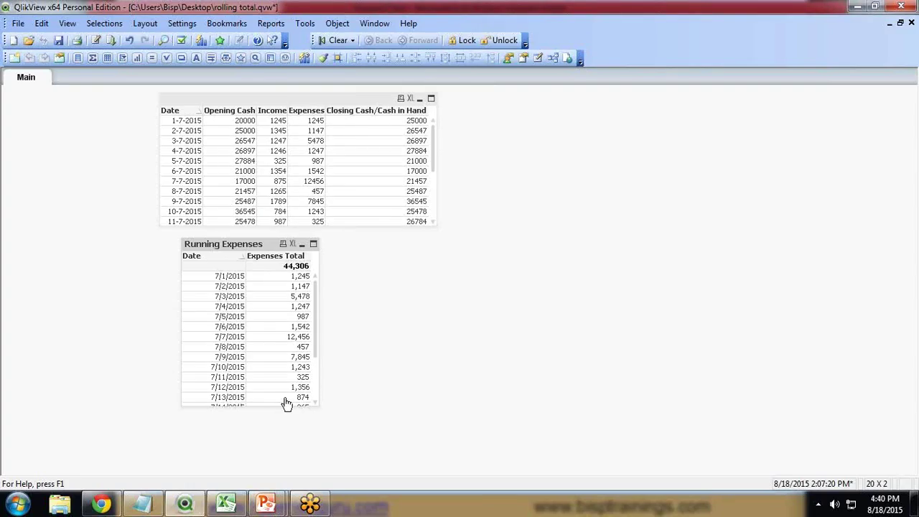
Review the Running Expenses Total column in the Excel worksheet and switch back to QlikView.
left_click(225, 505)
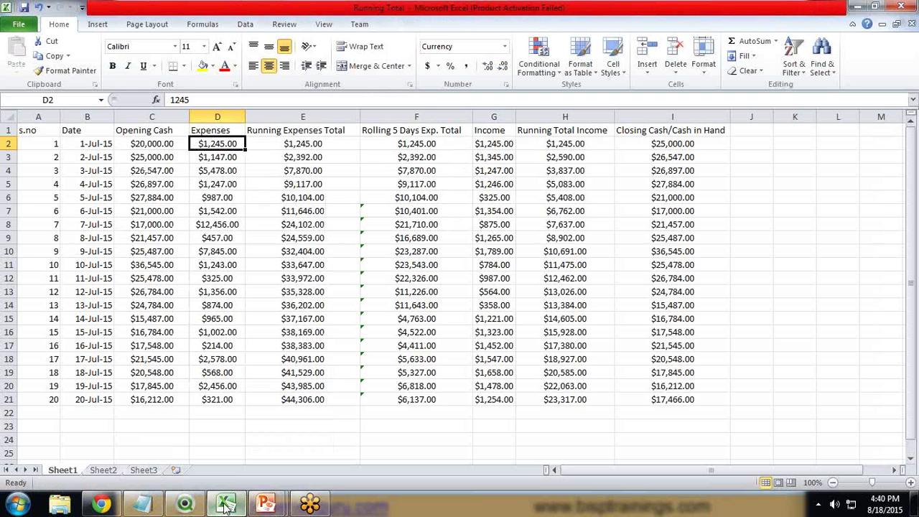
left_click(259, 132)
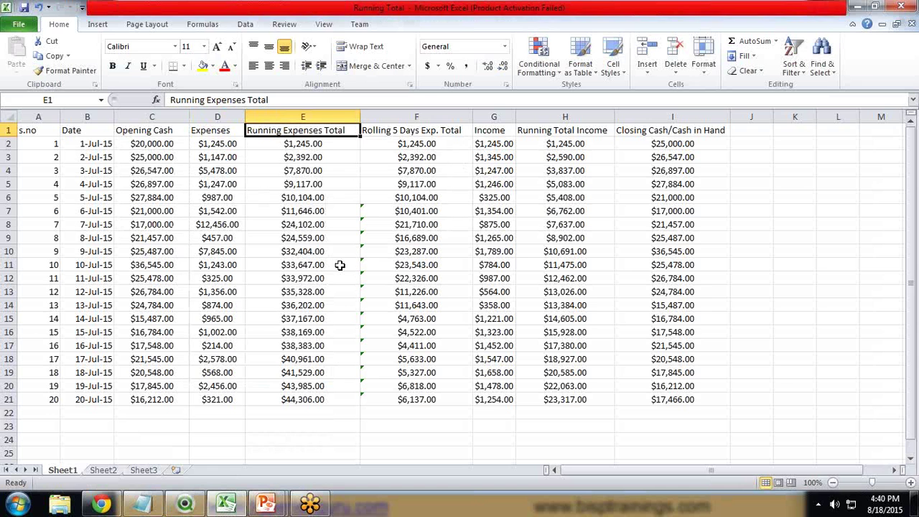
key("alt+Tab")
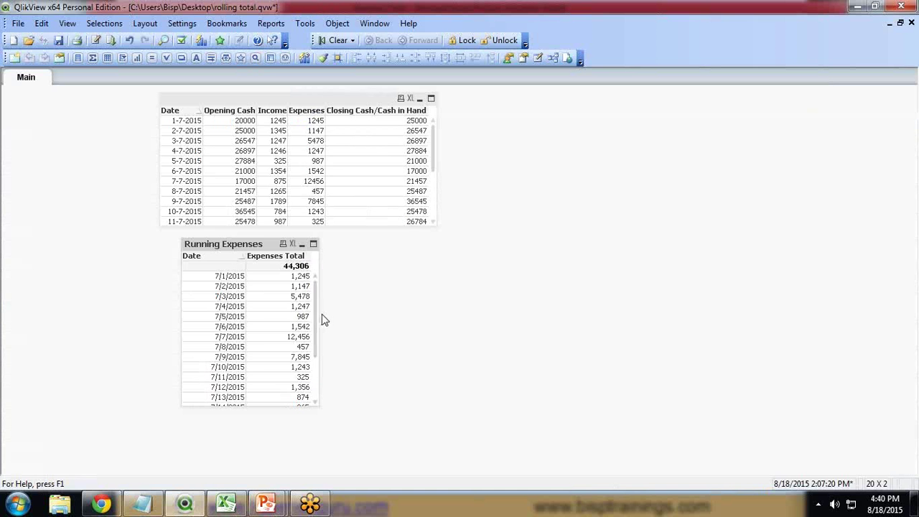
Add a second chart expression, Sum (Expenses), built from the Expenses field with the Sum aggregation.
right_click(268, 249)
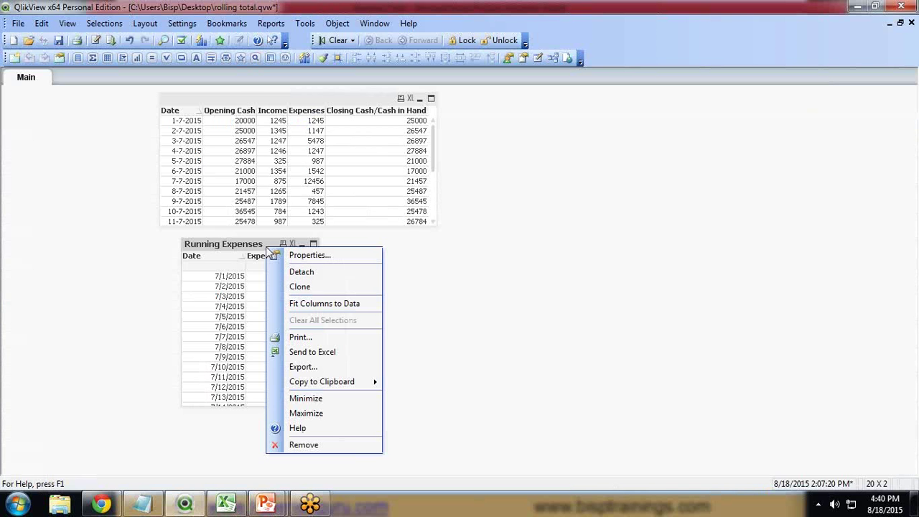
left_click(295, 257)
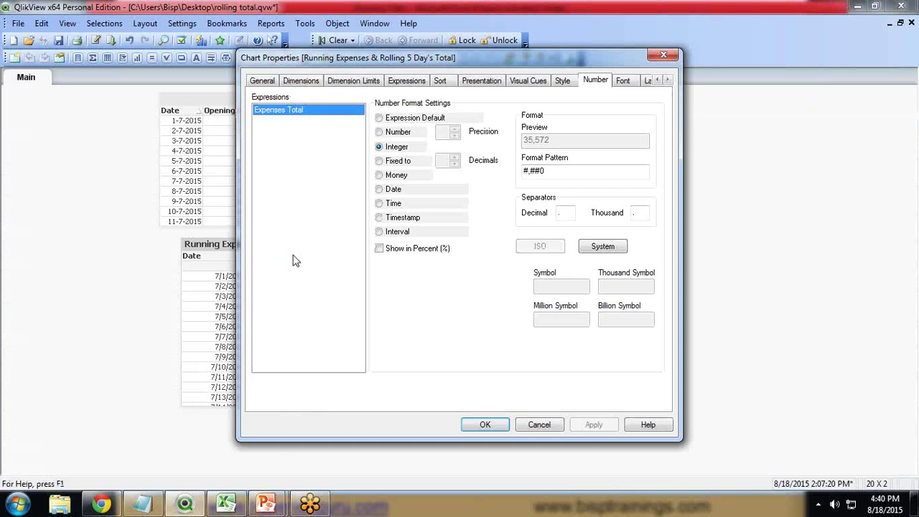
left_click(404, 83)
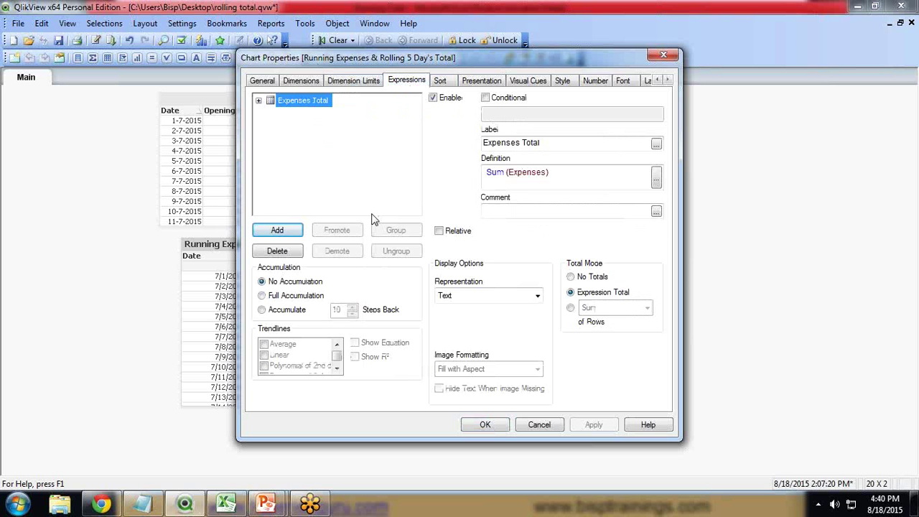
left_click(273, 231)
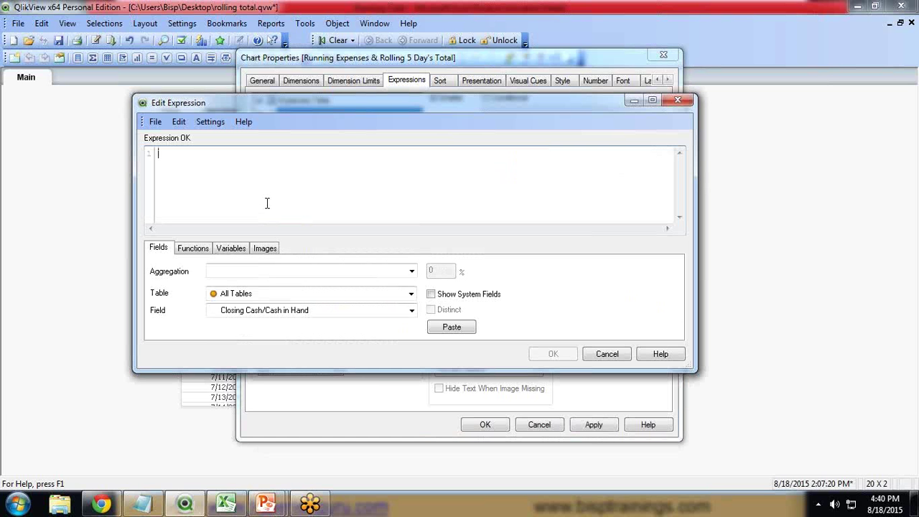
left_click(260, 271)
left_click(244, 451)
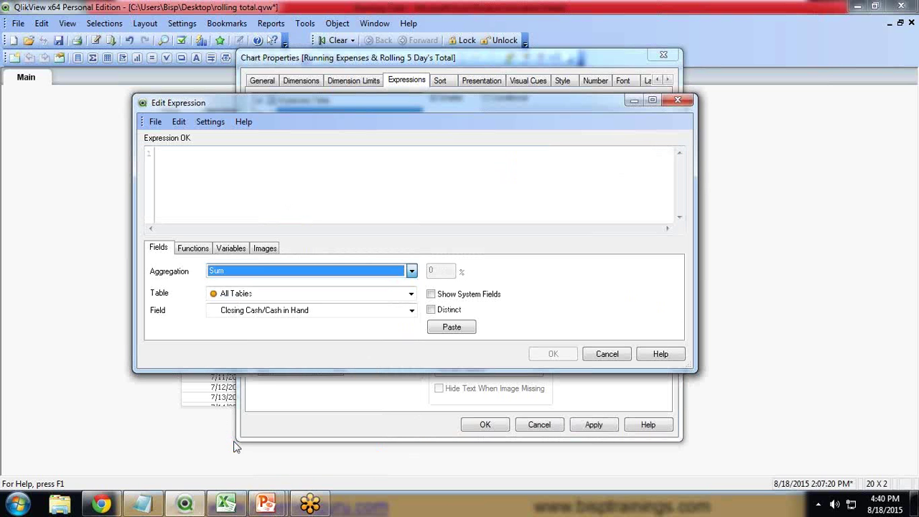
left_click(264, 315)
left_click(226, 346)
left_click(451, 328)
left_click(553, 353)
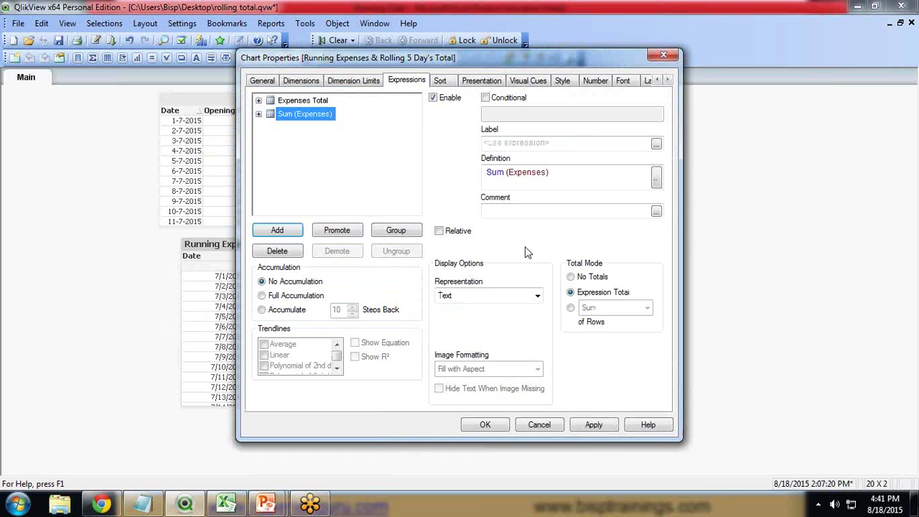
Label the second Sum (Expenses) expression "Running Expenses Total" and confirm the chart properties.
left_click(515, 145)
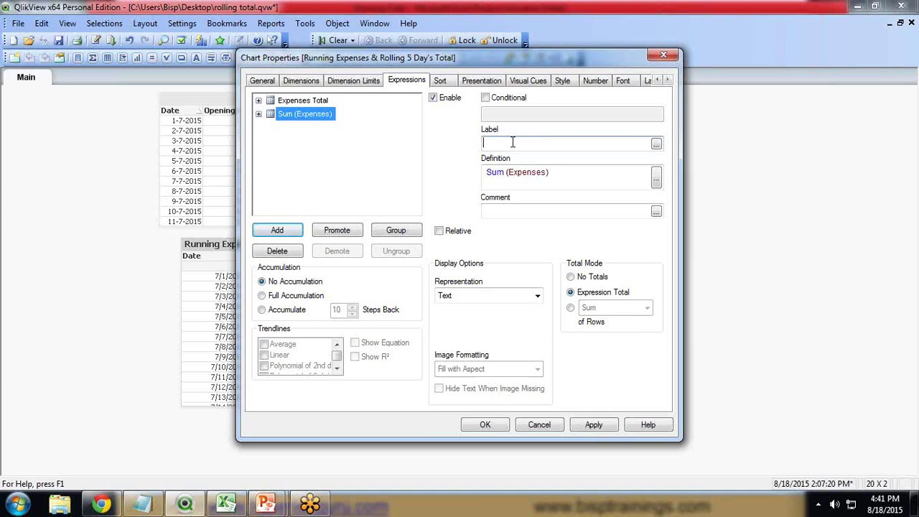
key("alt+Tab")
key("alt+Tab")
type("Running")
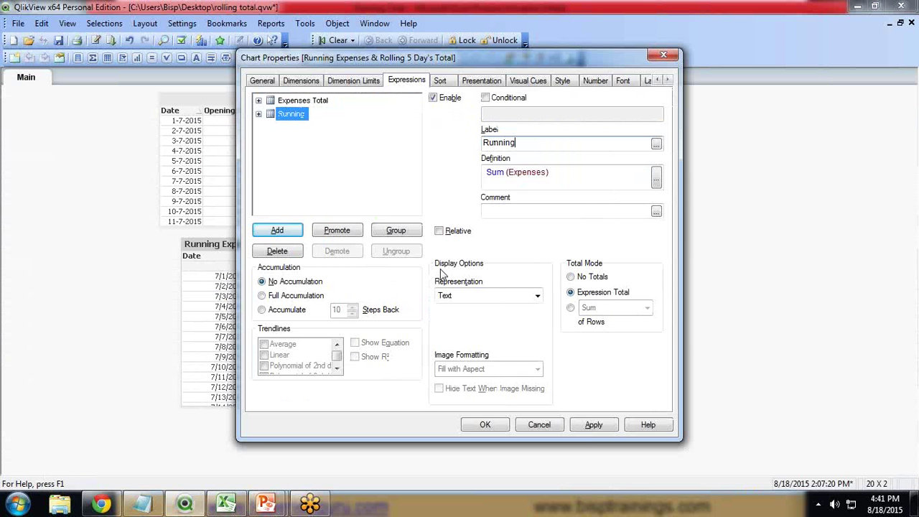
type(" Expenses Total")
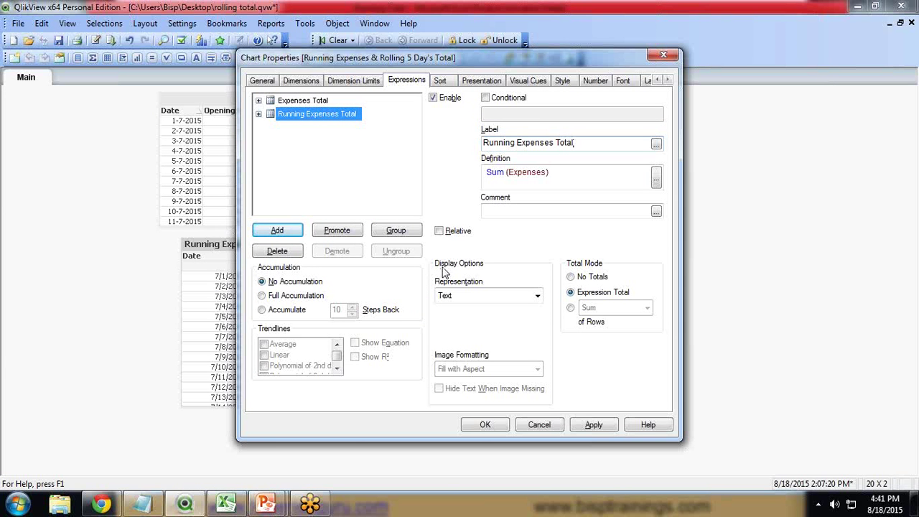
left_click(483, 426)
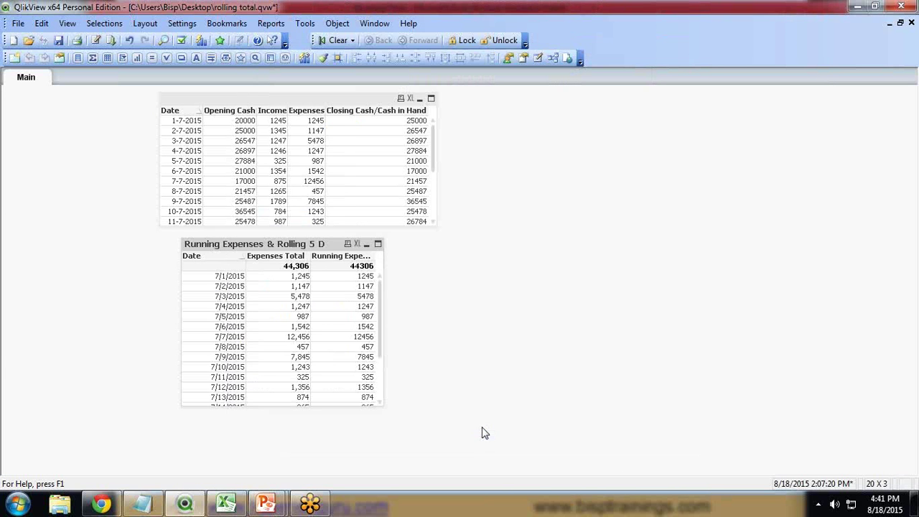
Set the Running Expenses Total expression's number format to Integer and confirm the chart properties.
right_click(321, 240)
left_click(344, 246)
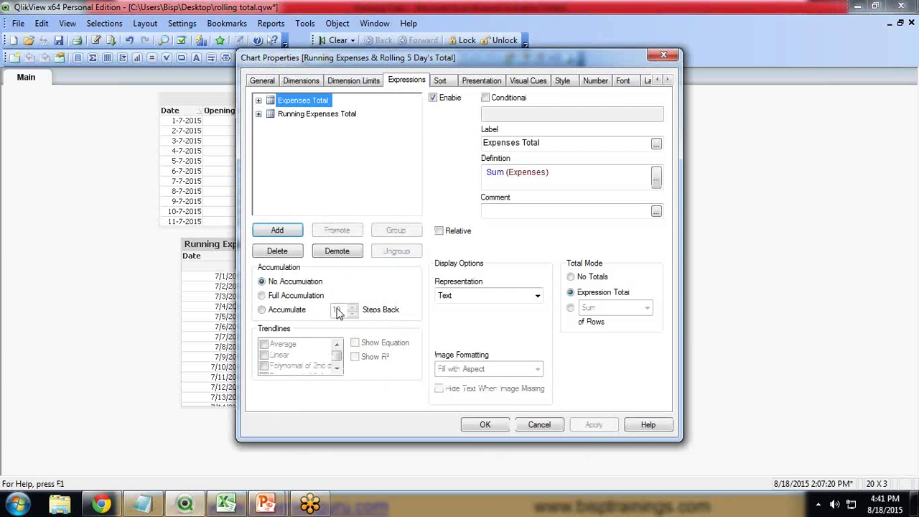
left_click(596, 80)
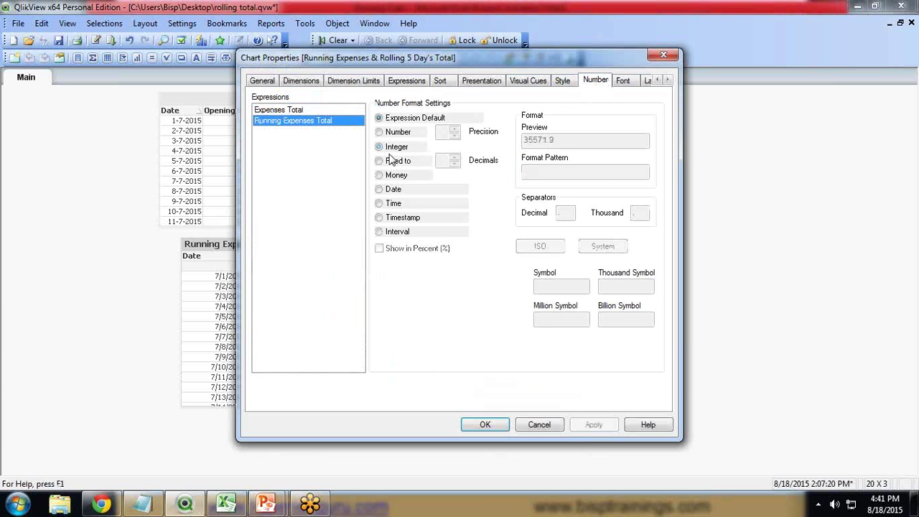
left_click(381, 148)
left_click(296, 113)
left_click(295, 123)
left_click(595, 426)
left_click(485, 424)
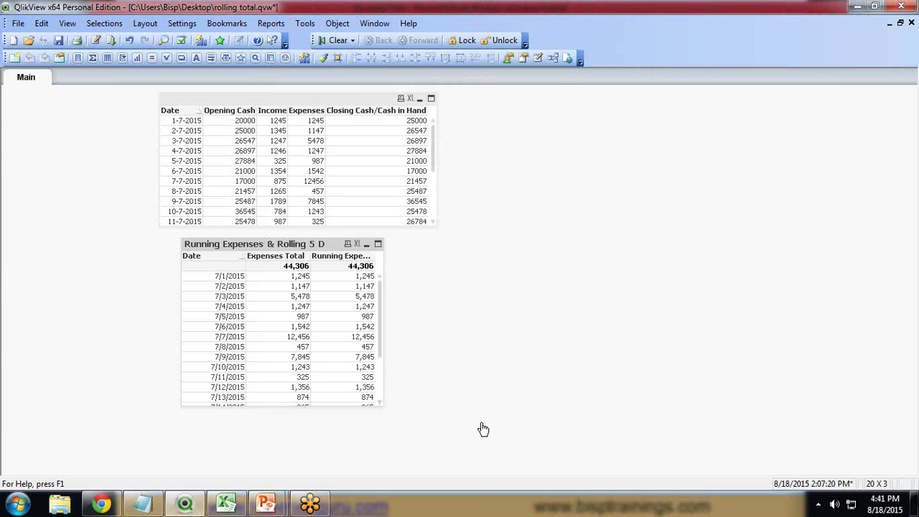
Check the sum of the first two Expenses values in Excel against the running total and return to QlikView.
left_click(227, 504)
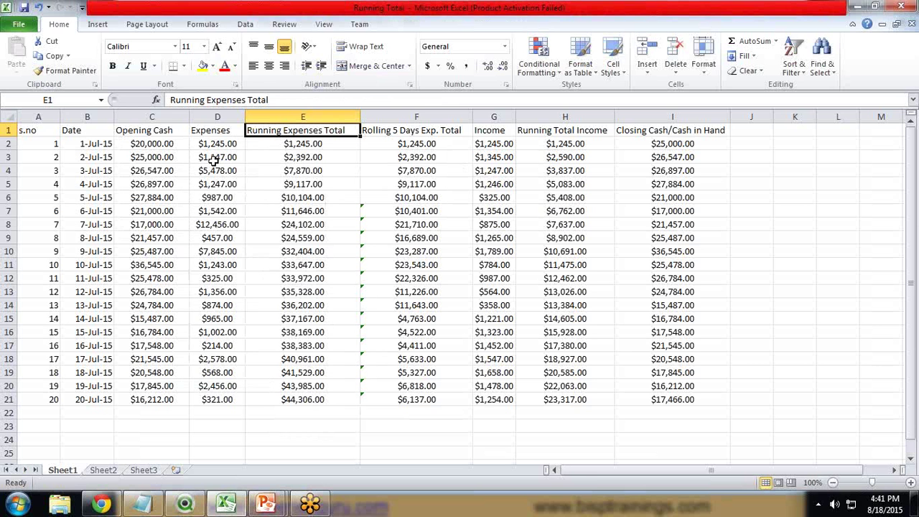
left_click_drag(214, 147, 218, 158)
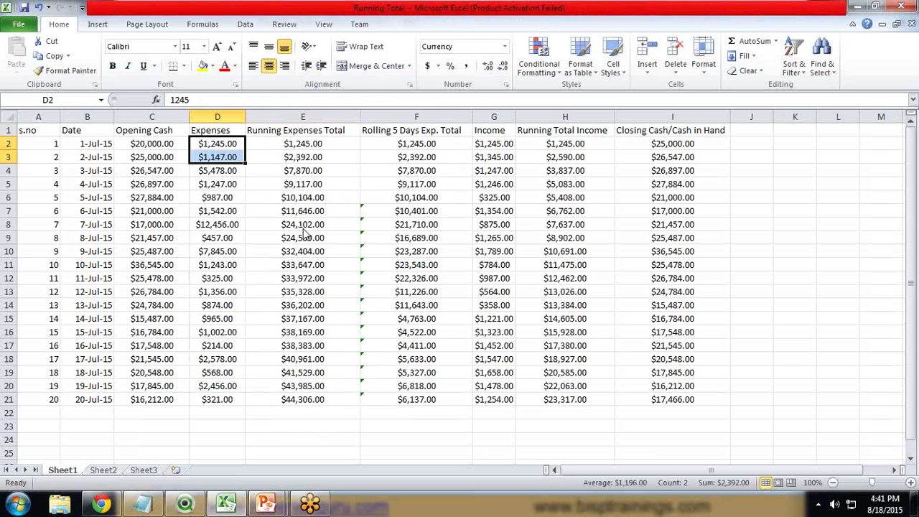
left_click(202, 507)
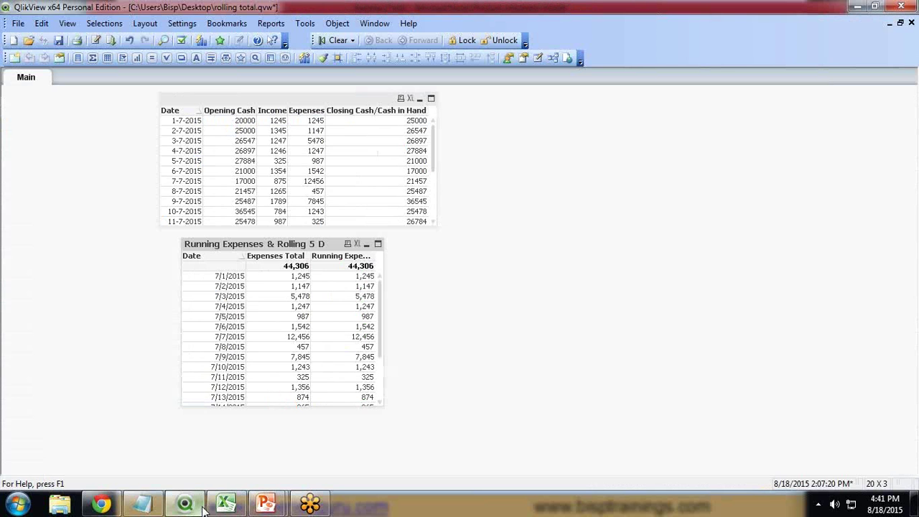
Apply Full Accumulation to the Running Expenses Total expression and move the properties dialog clear of the chart.
right_click(275, 245)
left_click(319, 251)
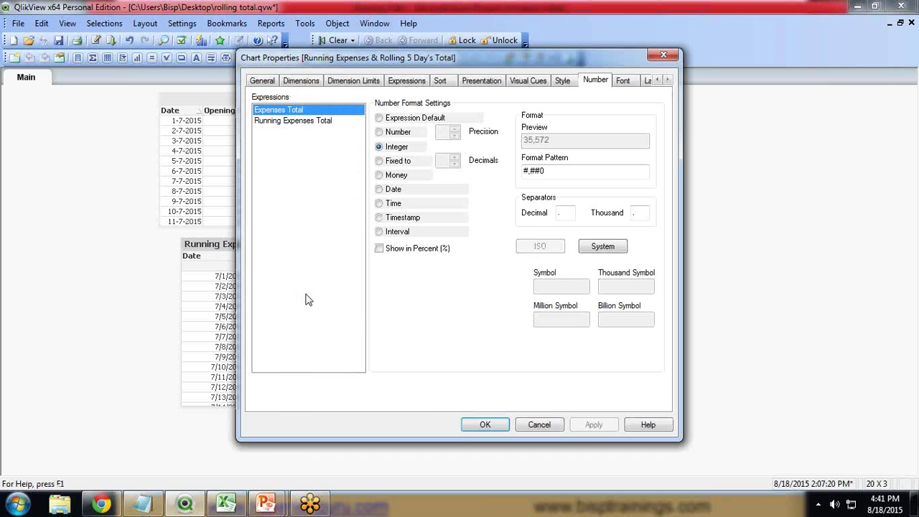
left_click(406, 80)
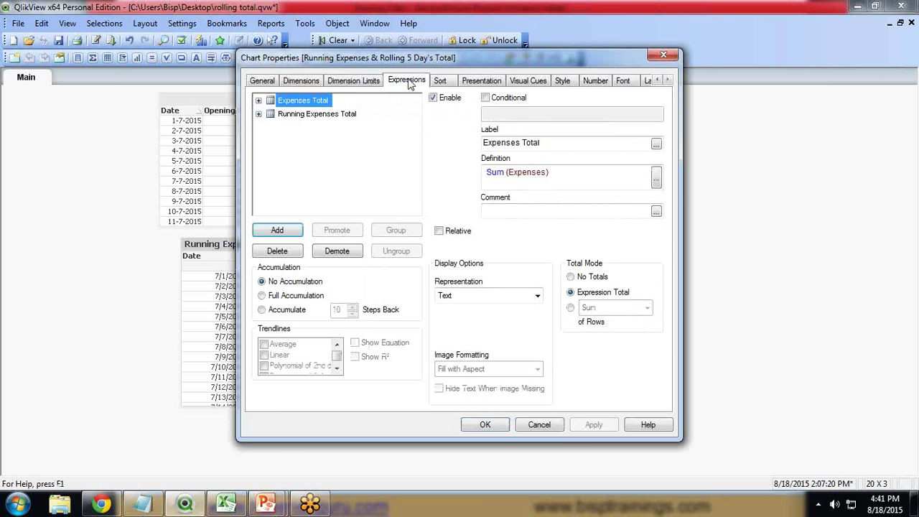
left_click(314, 118)
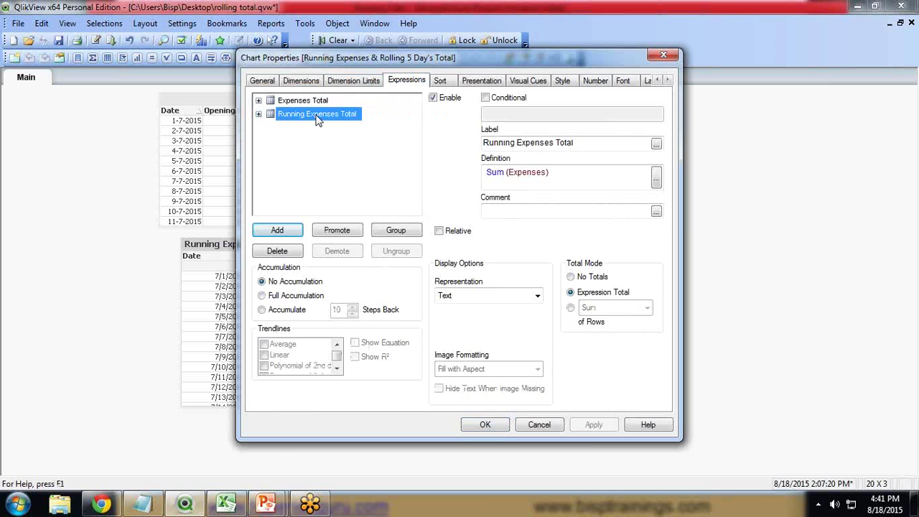
left_click(262, 297)
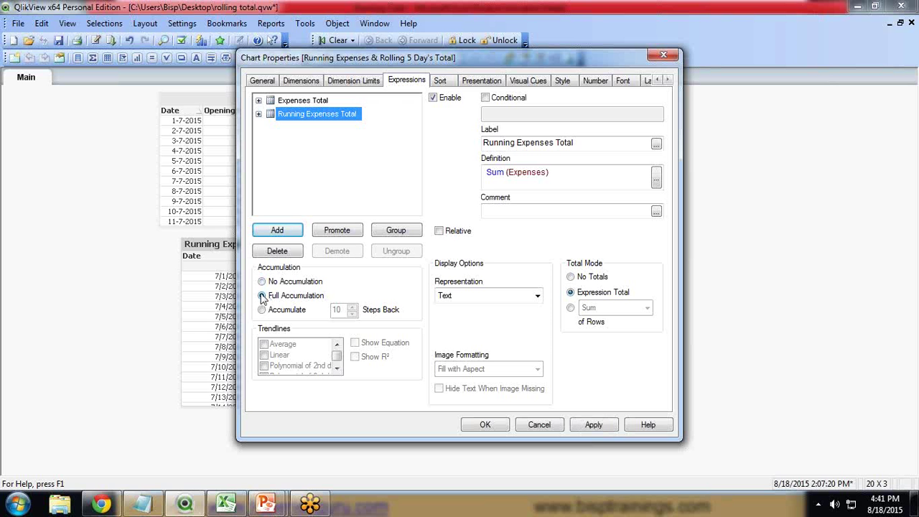
left_click(594, 426)
left_click_drag(467, 62, 643, 58)
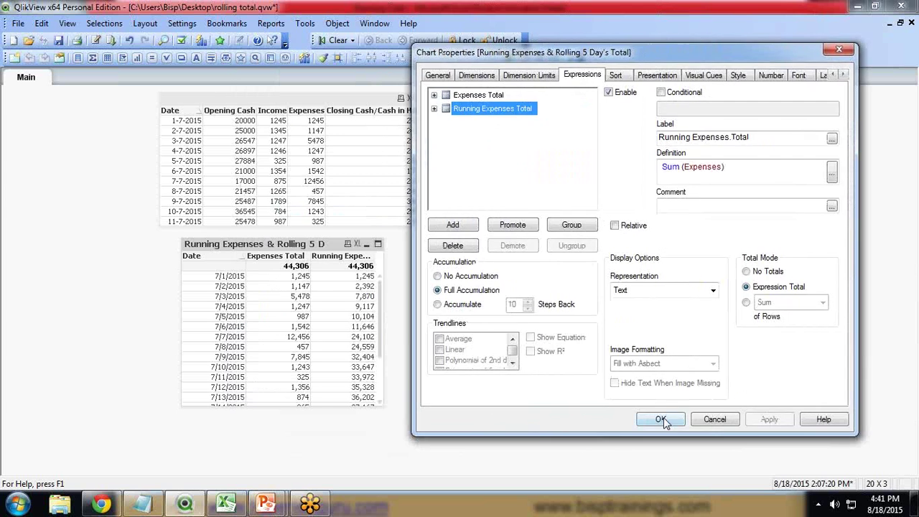
Close the chart properties and compare the running totals with Excel's Running Expenses Total column, clearing any accidental date selection.
left_click(661, 419)
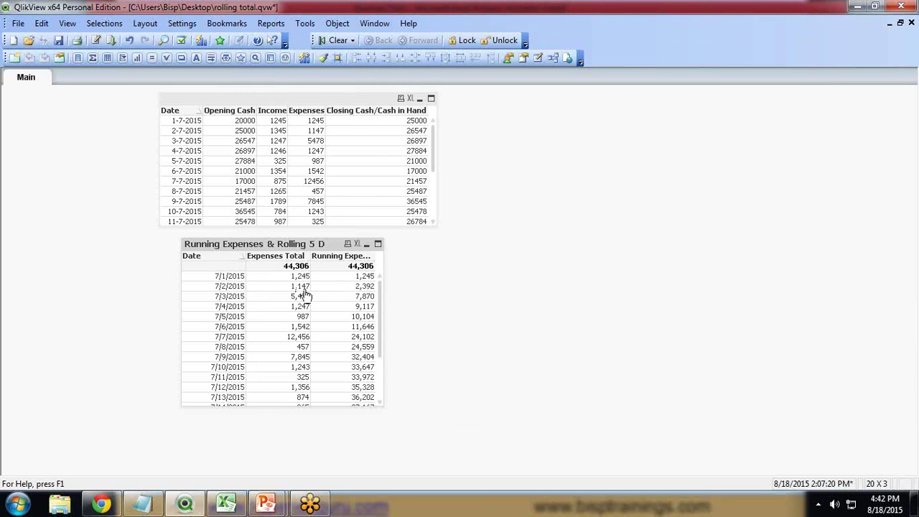
key("alt+Tab")
left_click(308, 160)
left_click(296, 172)
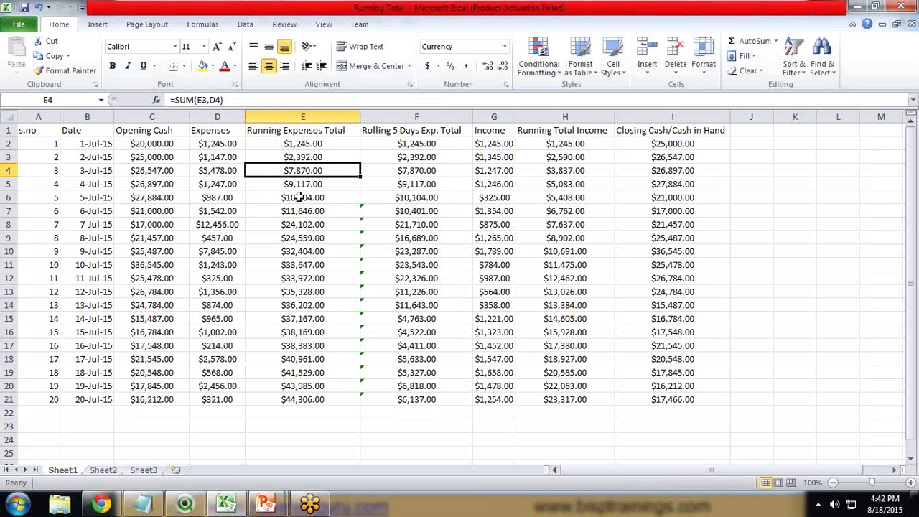
key("alt+Tab")
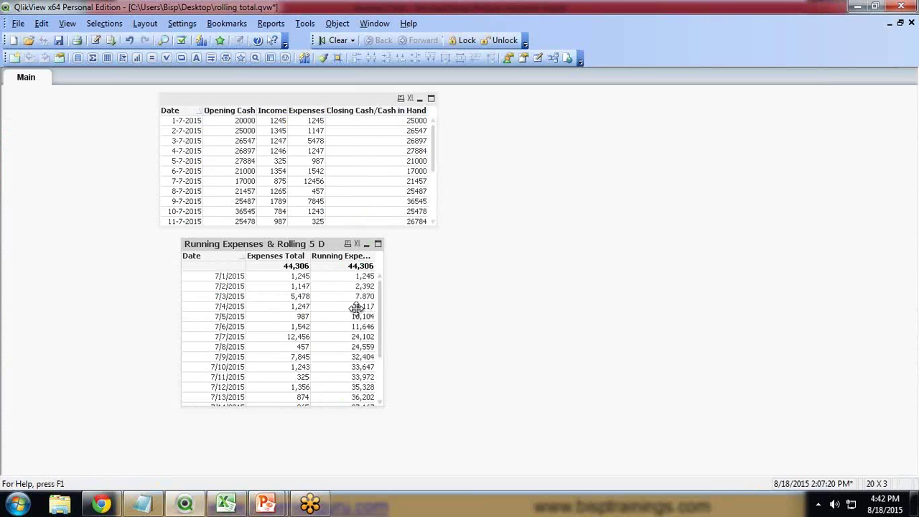
key("alt+Tab")
left_click(298, 189)
key("alt+Tab")
left_click(356, 316)
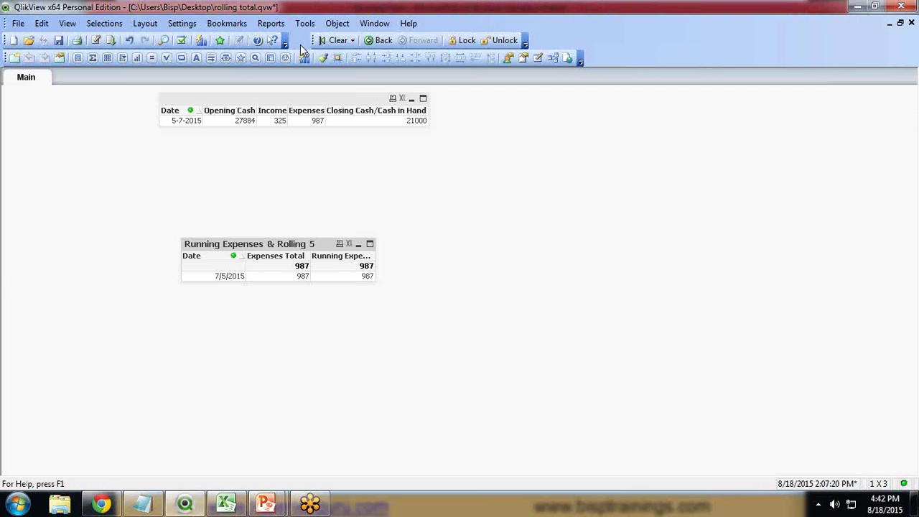
left_click(334, 40)
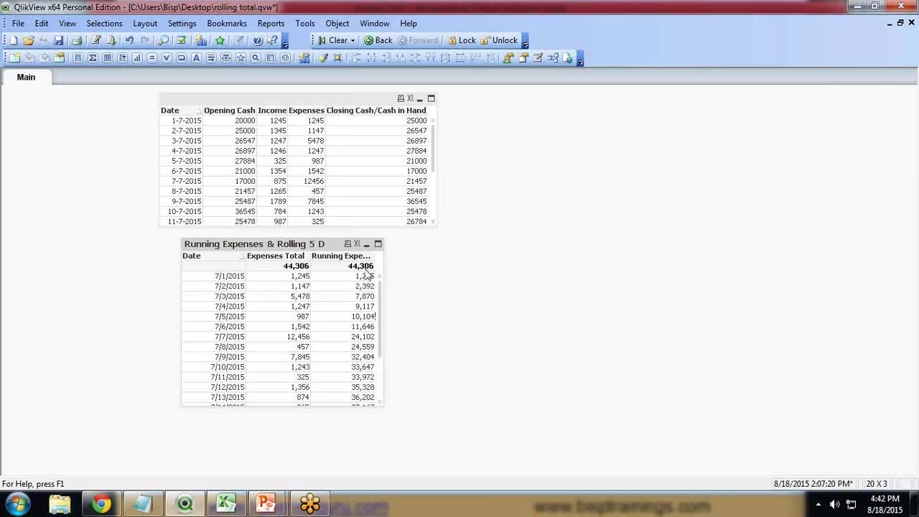
left_click(227, 504)
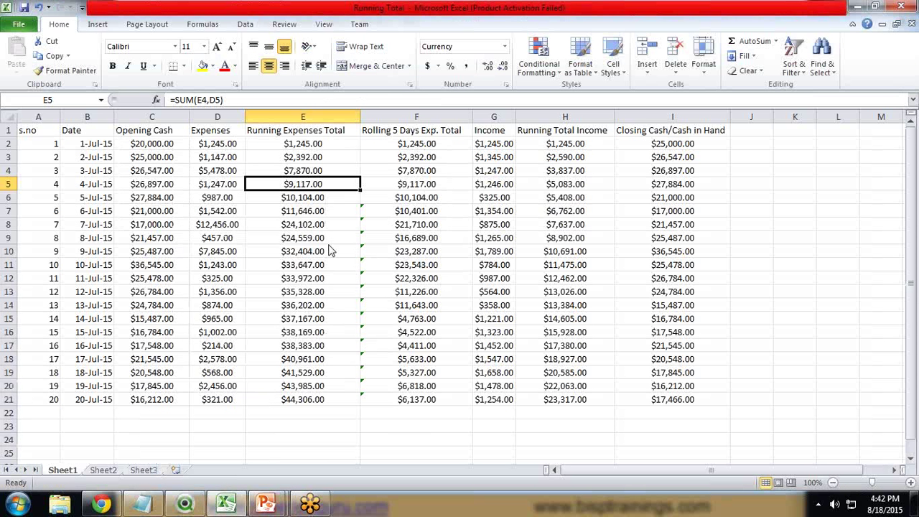
left_click(193, 483)
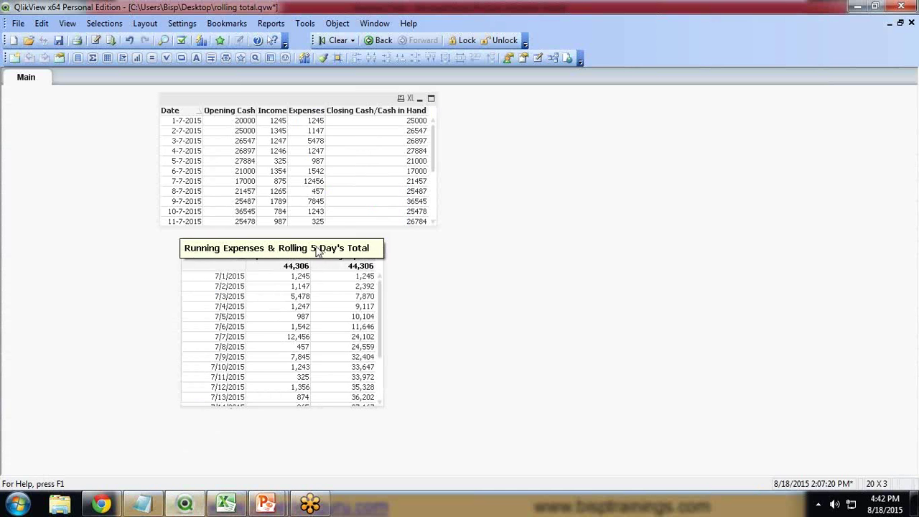
Add a third expression, Sum (Expenses), to the Running Expenses & Rolling 5 Day's Total chart.
right_click(280, 246)
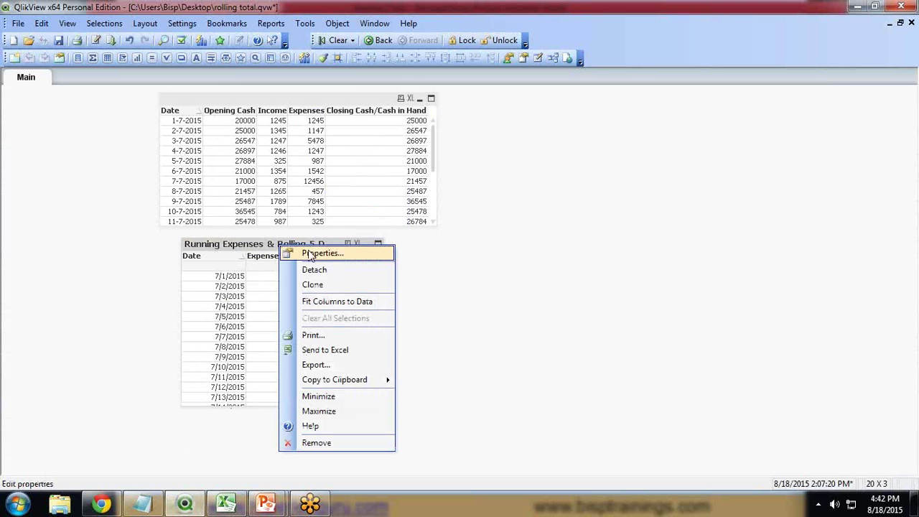
left_click(322, 254)
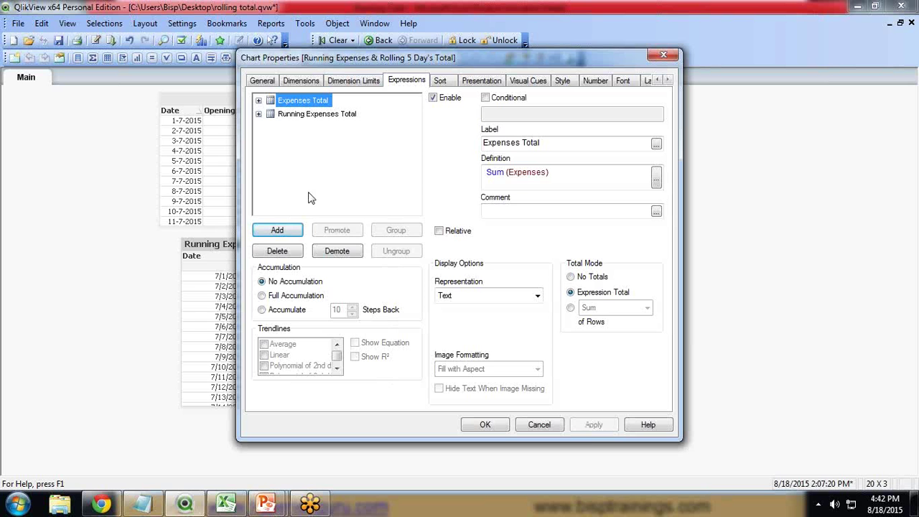
left_click(277, 230)
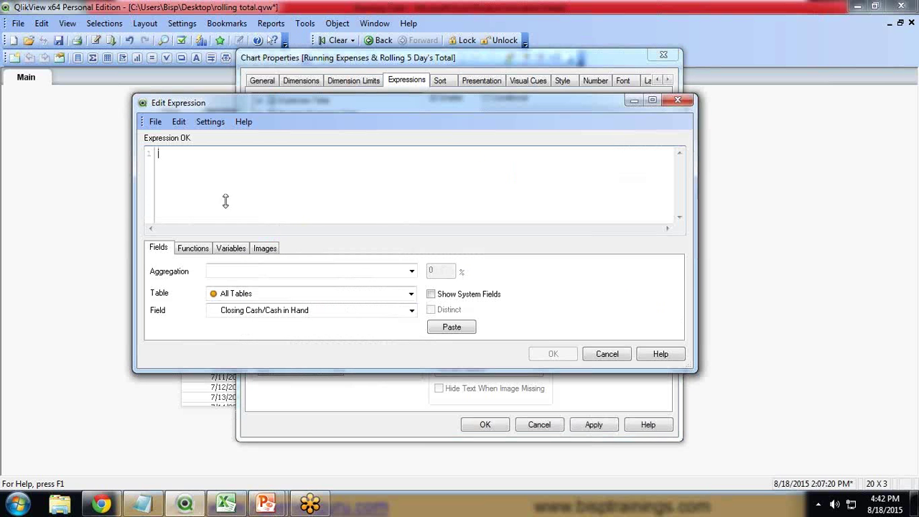
left_click(244, 273)
left_click(234, 448)
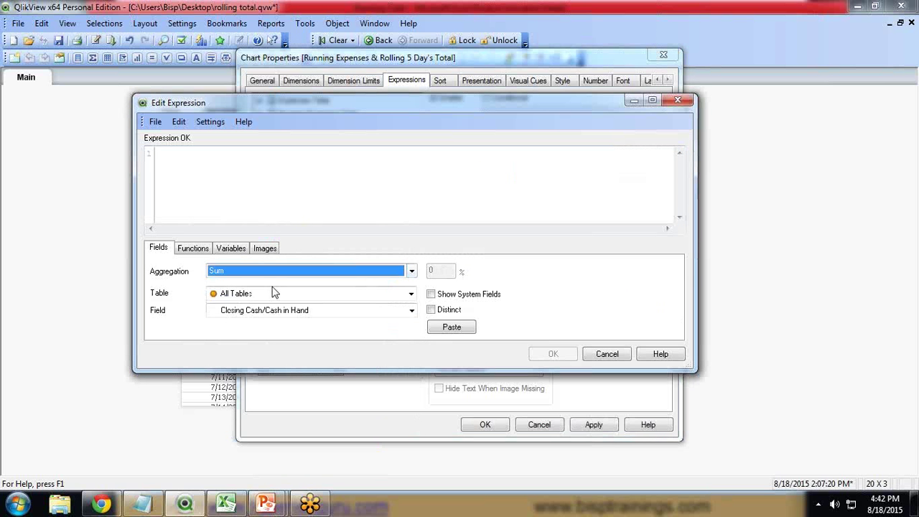
left_click(259, 311)
left_click(233, 345)
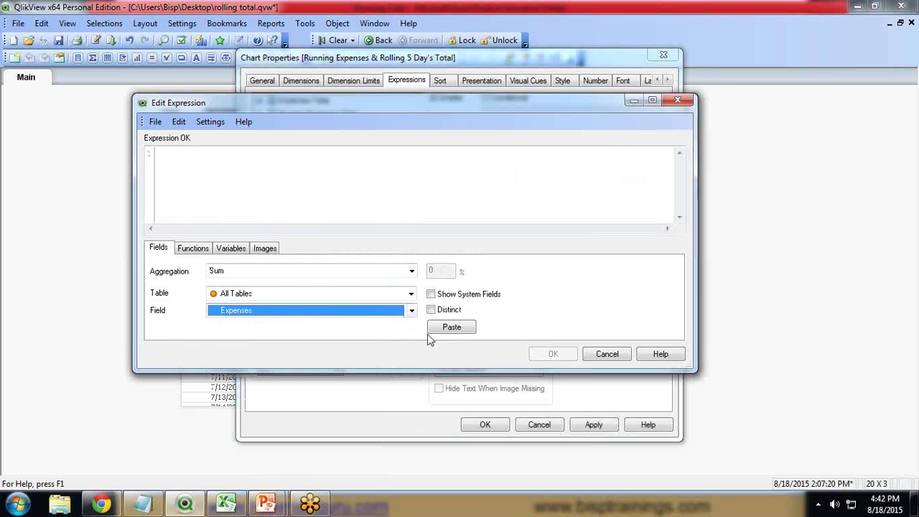
left_click(452, 326)
left_click(550, 354)
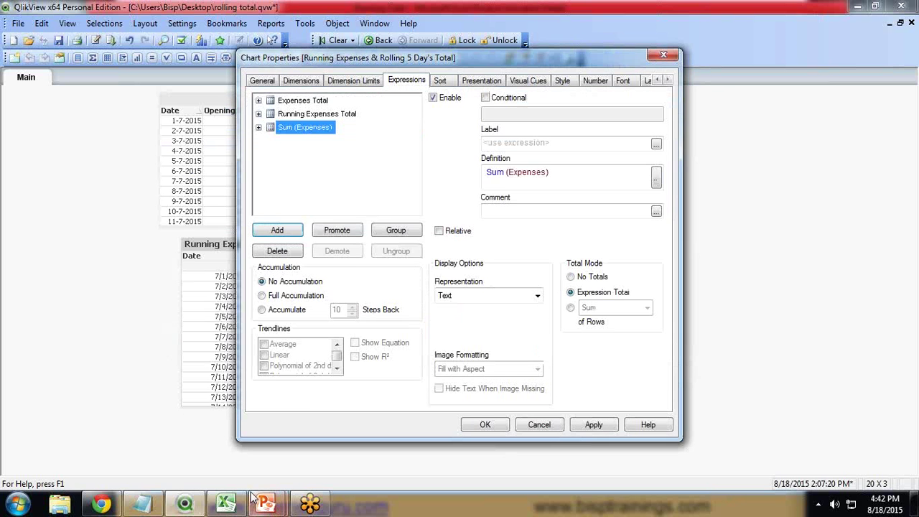
Examine the Rolling 5 Days Exp. Total column and the formula in cell F7 in Excel, and return to QlikView's chart properties.
left_click(226, 502)
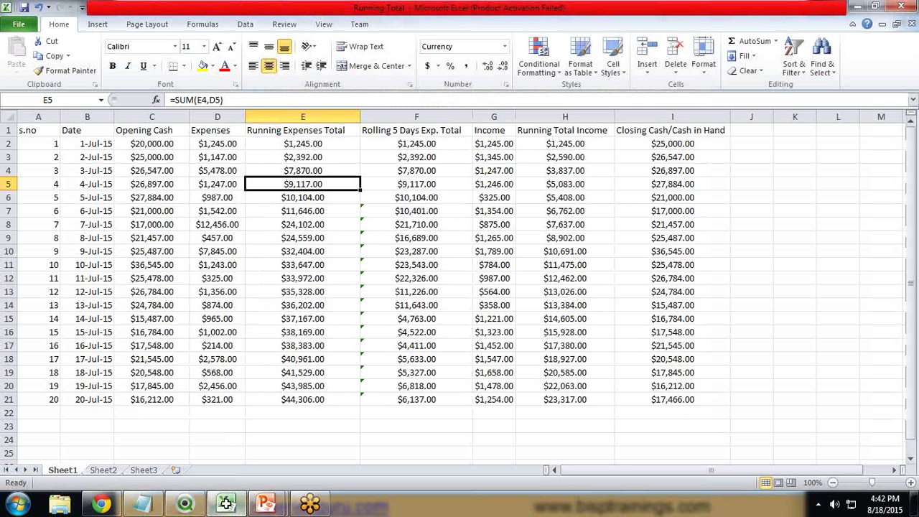
left_click(379, 130)
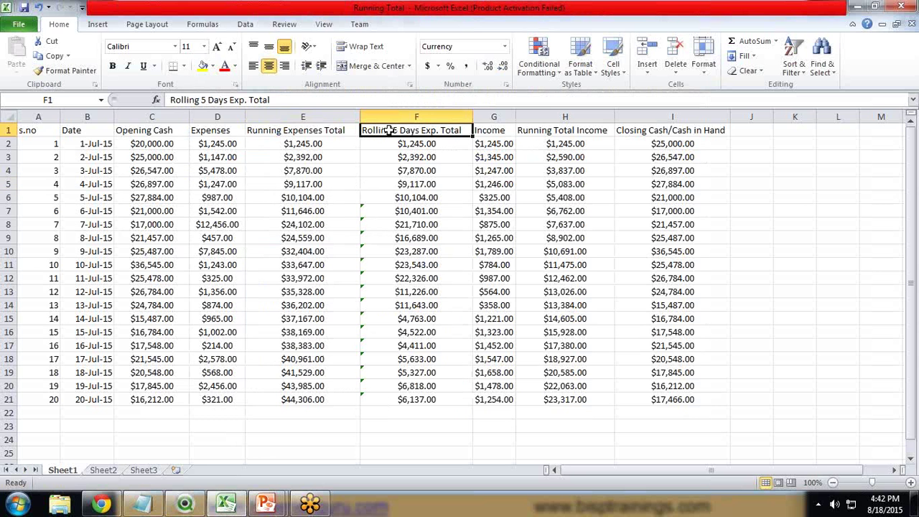
left_click(408, 210)
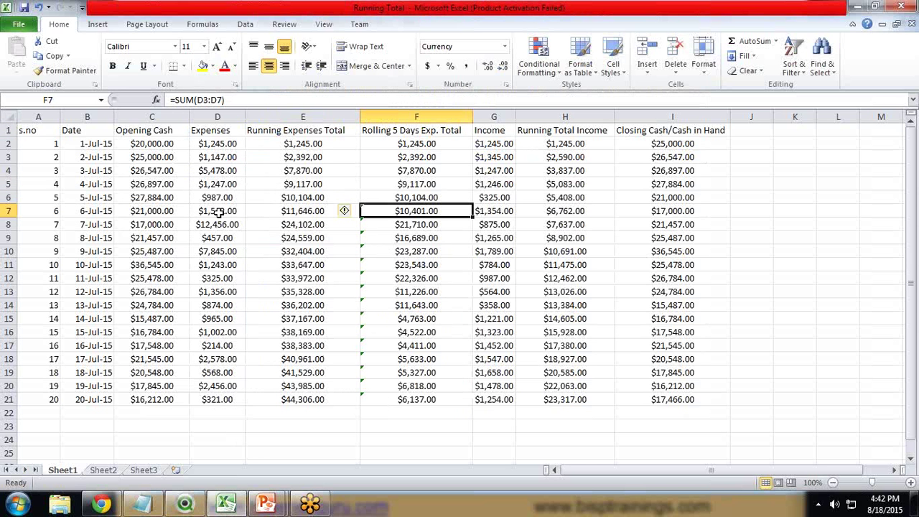
key("F2")
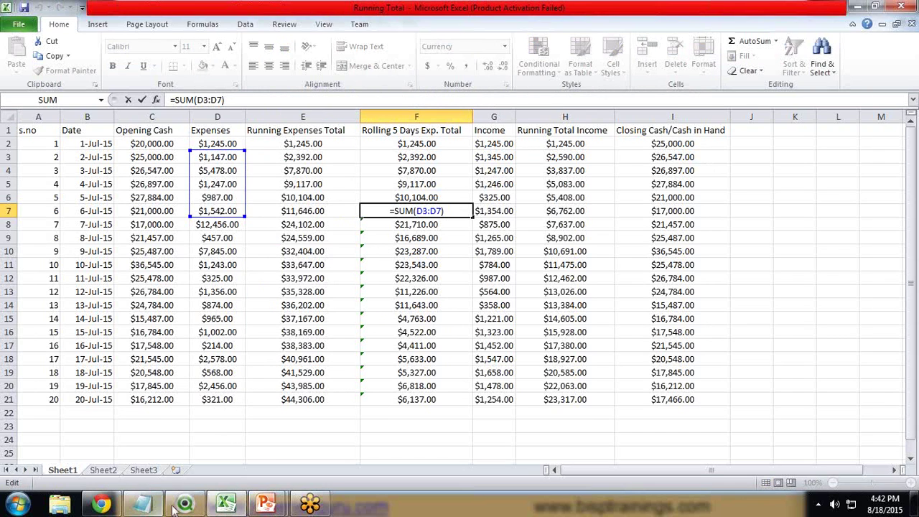
left_click(185, 503)
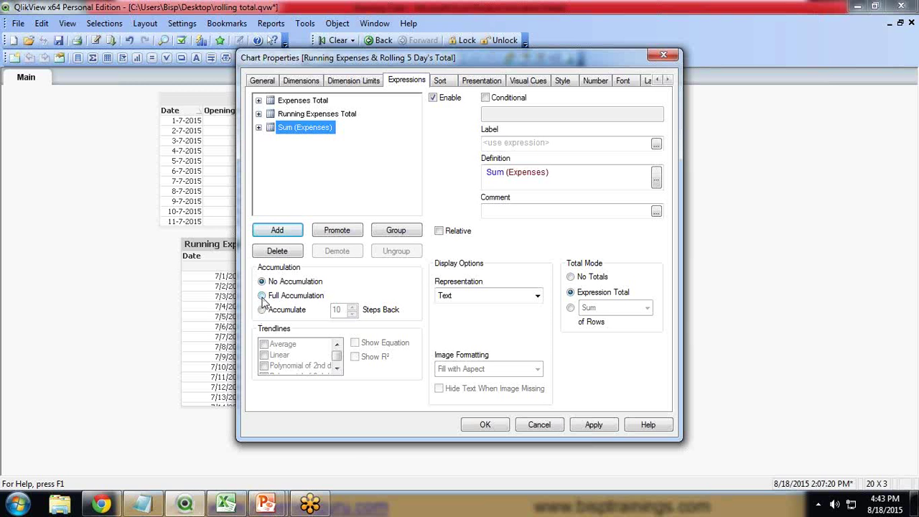
left_click_drag(320, 57, 274, 65)
left_click(225, 503)
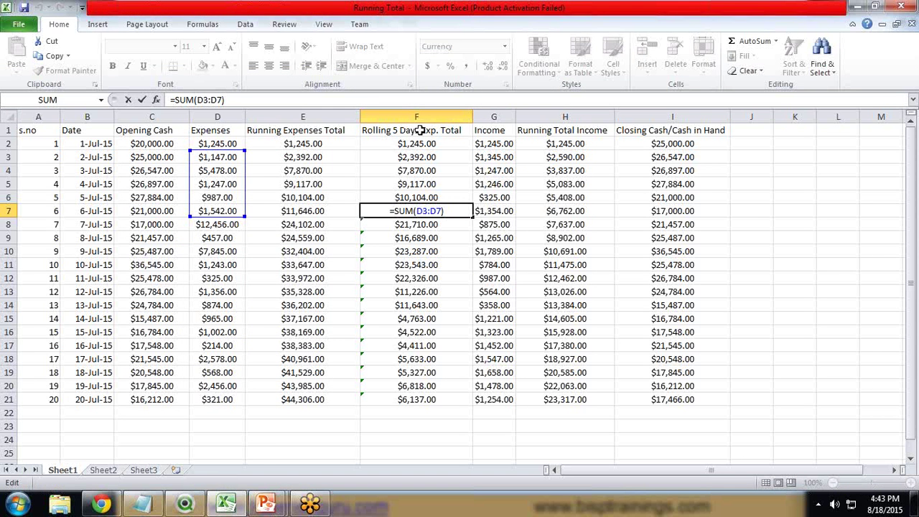
left_click(185, 503)
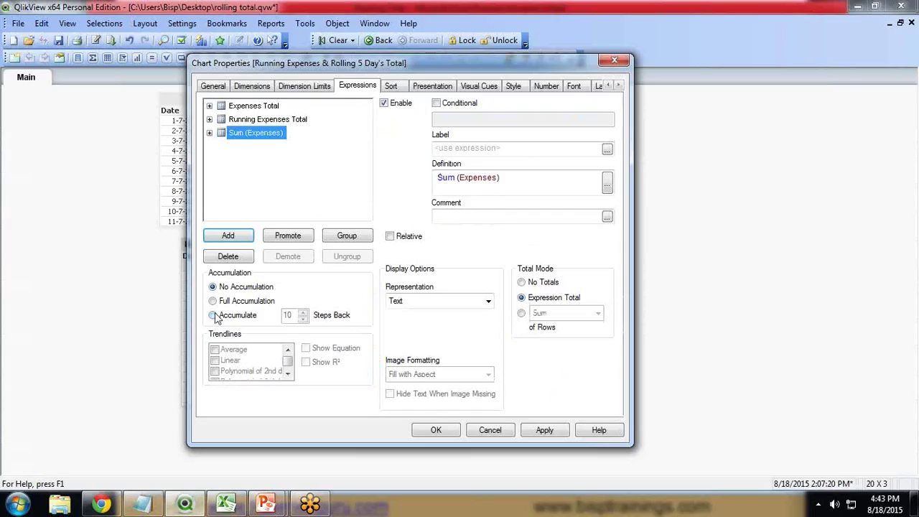
Set the new Sum (Expenses) expression to accumulate 5 steps back.
left_click(216, 319)
left_click(303, 319)
left_click(304, 319)
left_click(303, 319)
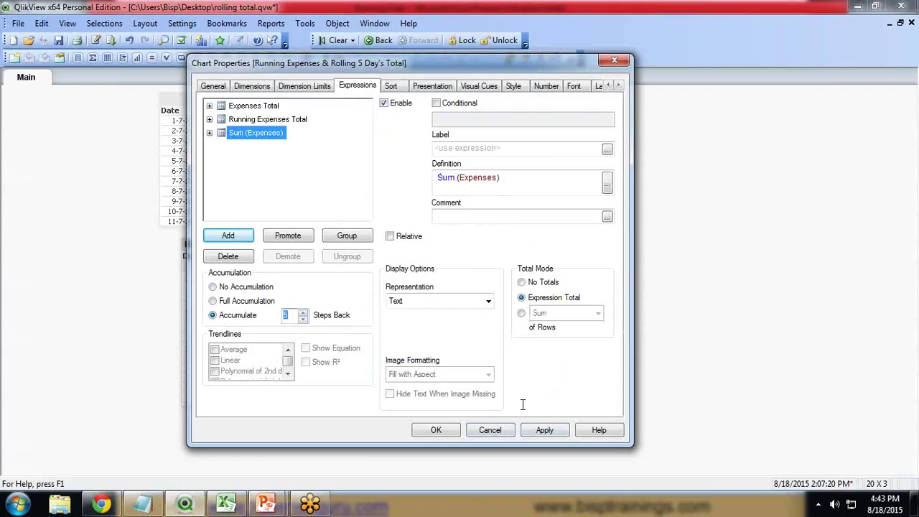
Label the new expression "Rolling 5 Days Exp. Total" and confirm the chart properties.
left_click(459, 146)
type("Roll")
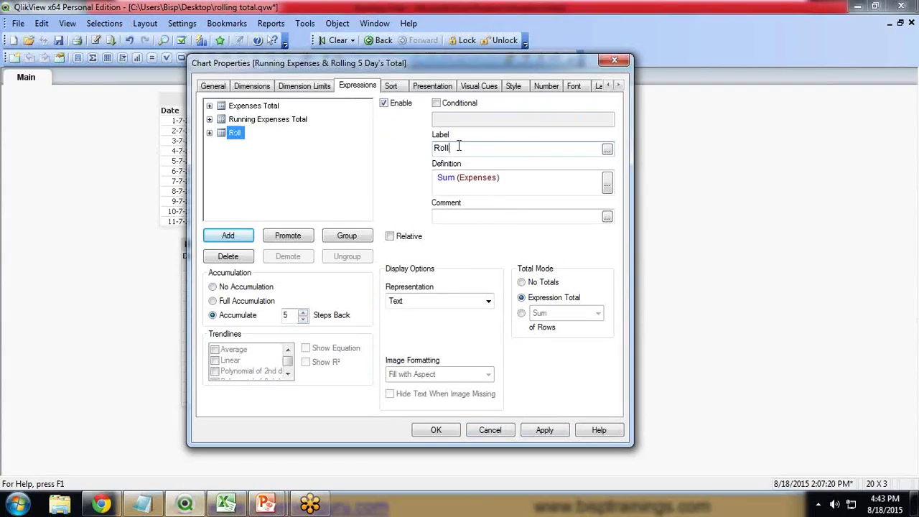
type("ing 5 Days")
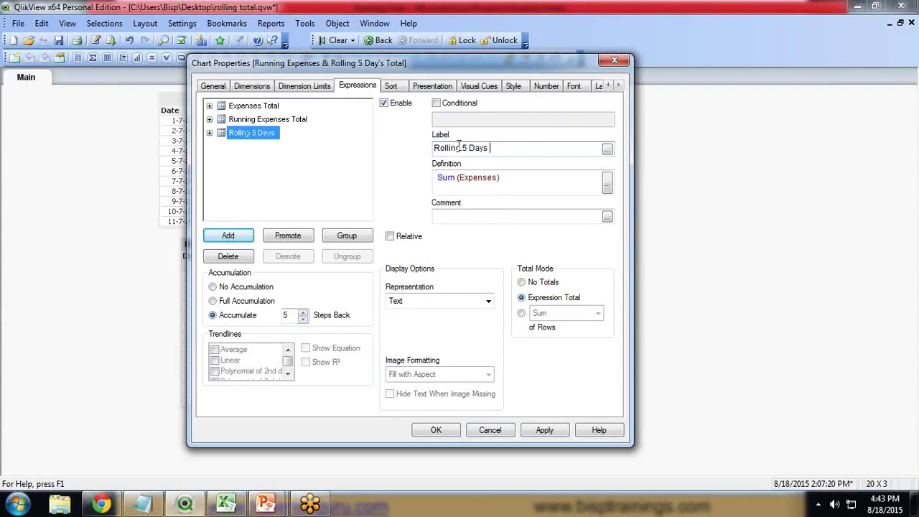
type(" Ba")
key("BackSpace")
key("BackSpace")
key("BackSpace")
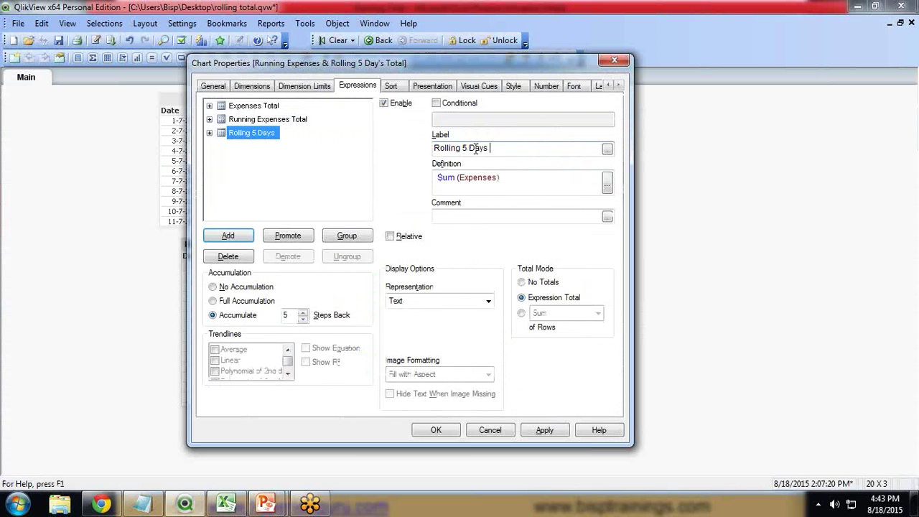
type("Exp. T")
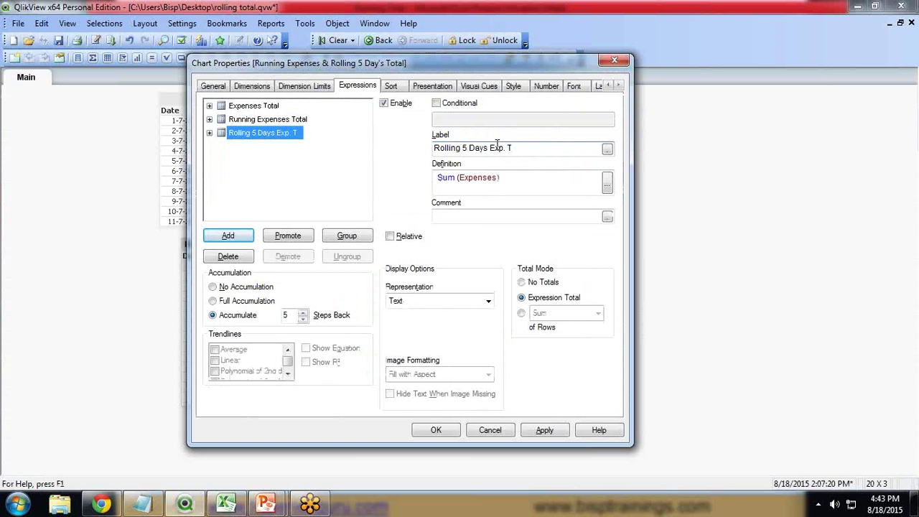
type("otal")
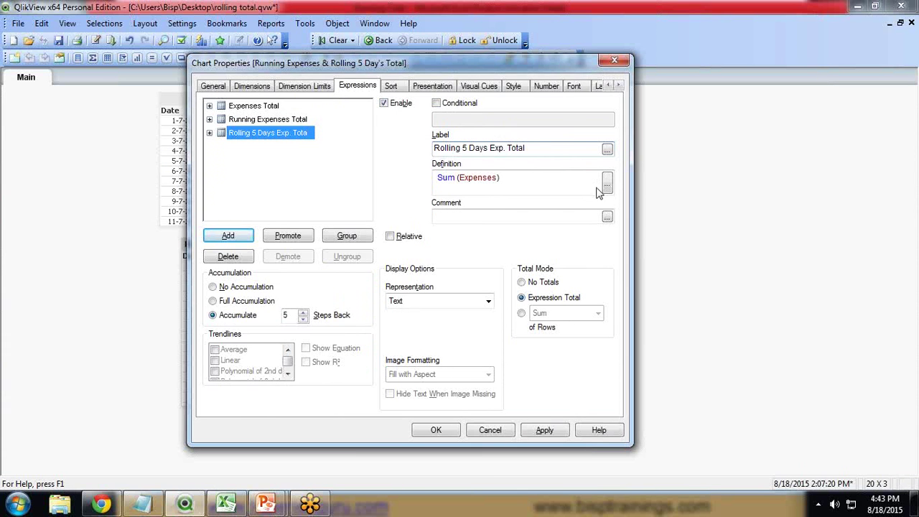
left_click(436, 430)
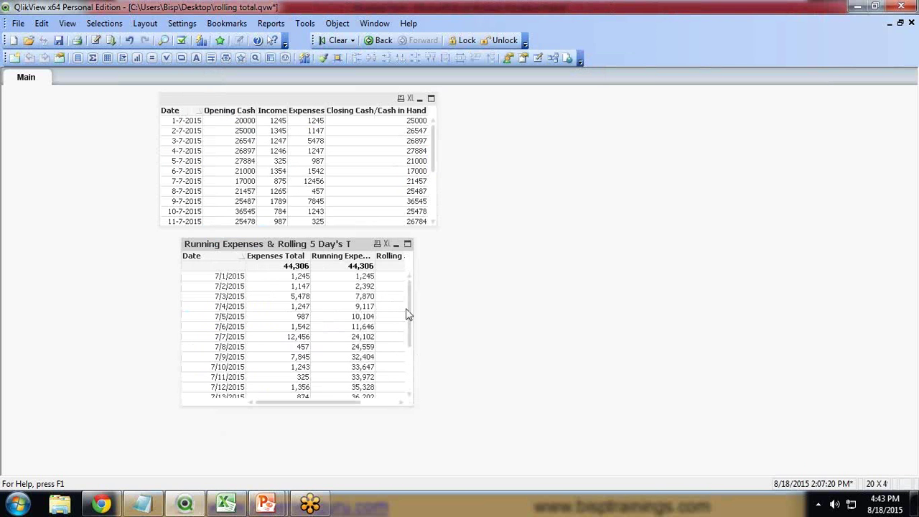
Widen the chart to fit the rolling column and set the Rolling 5 Days Exp. Total number format to Integer.
left_click_drag(414, 382, 448, 381)
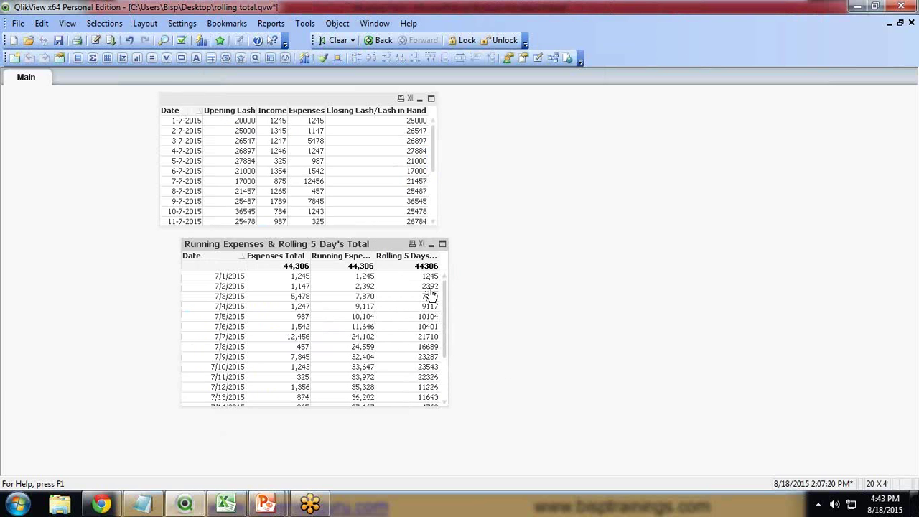
right_click(389, 248)
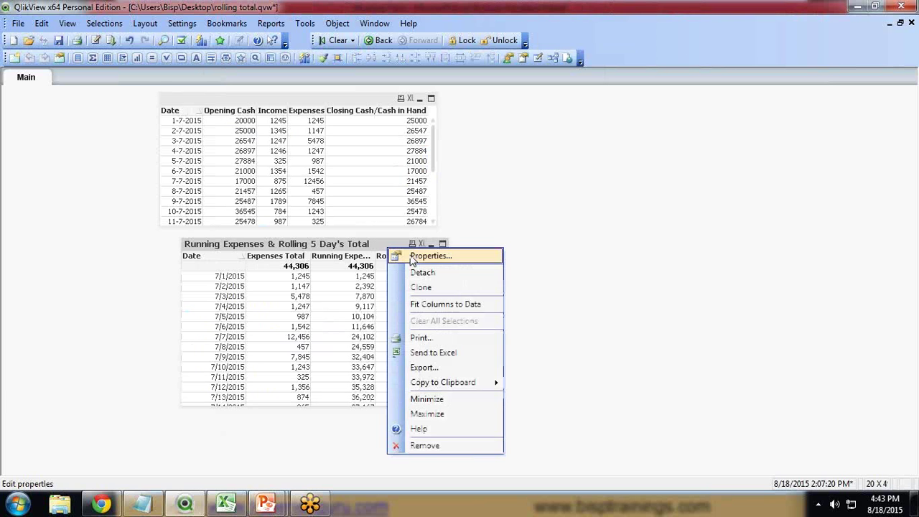
left_click(412, 257)
left_click(595, 79)
left_click(293, 132)
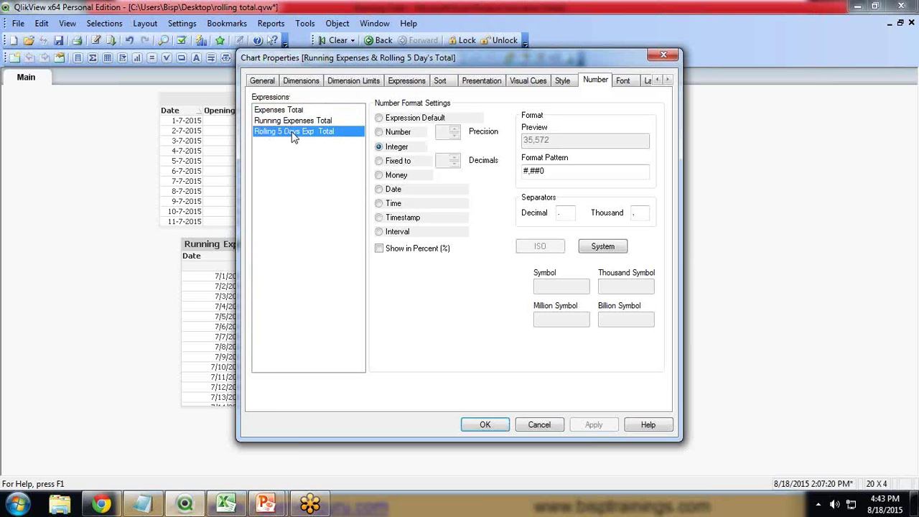
left_click(379, 147)
left_click(484, 425)
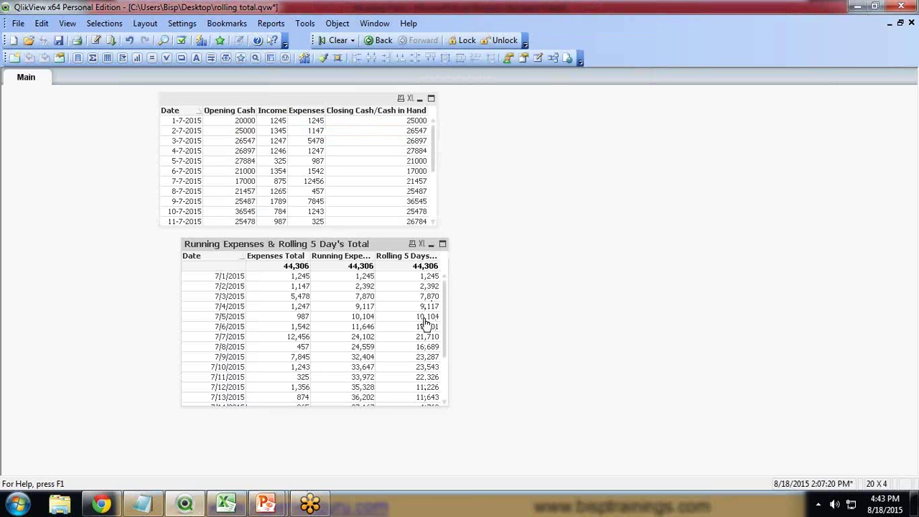
Check the chart's rolling totals against the Rolling 5 Days Exp. Total column in Excel and return to QlikView.
key("alt+Tab")
left_click(424, 239)
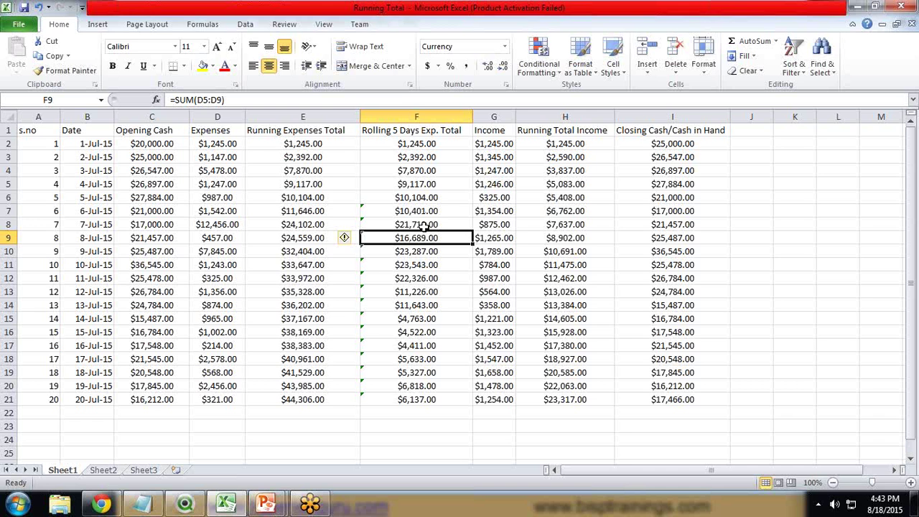
key("alt+Tab")
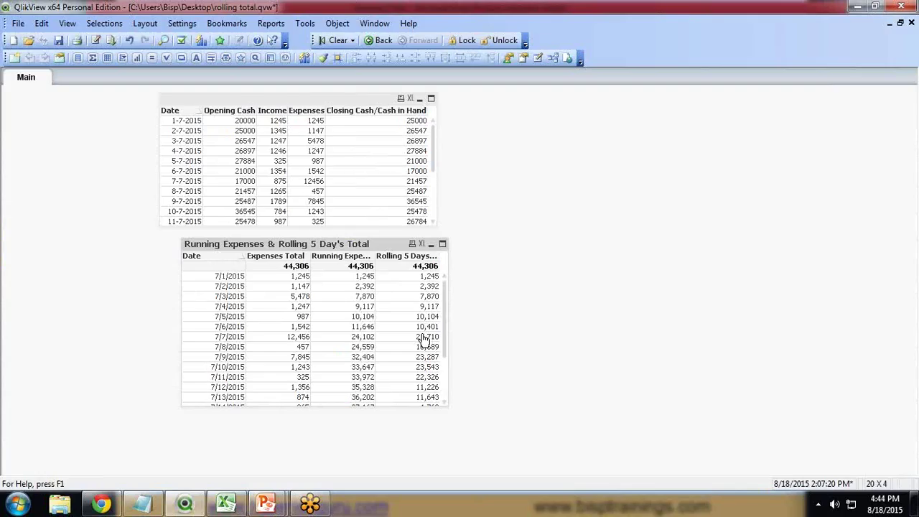
Widen the Running Expenses Total column to fit its header and enlarge the chart to fit the rolling total column.
left_click_drag(374, 256, 423, 256)
left_click_drag(505, 256, 511, 257)
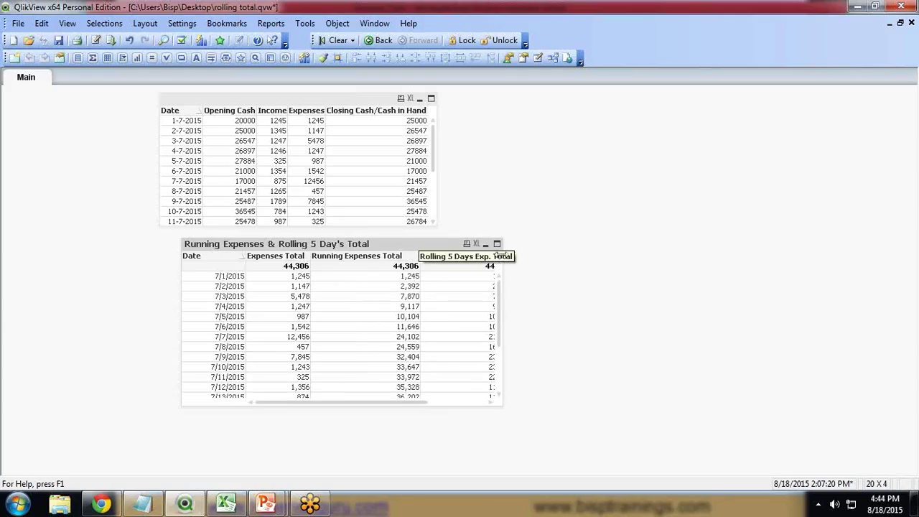
left_click_drag(502, 256, 520, 257)
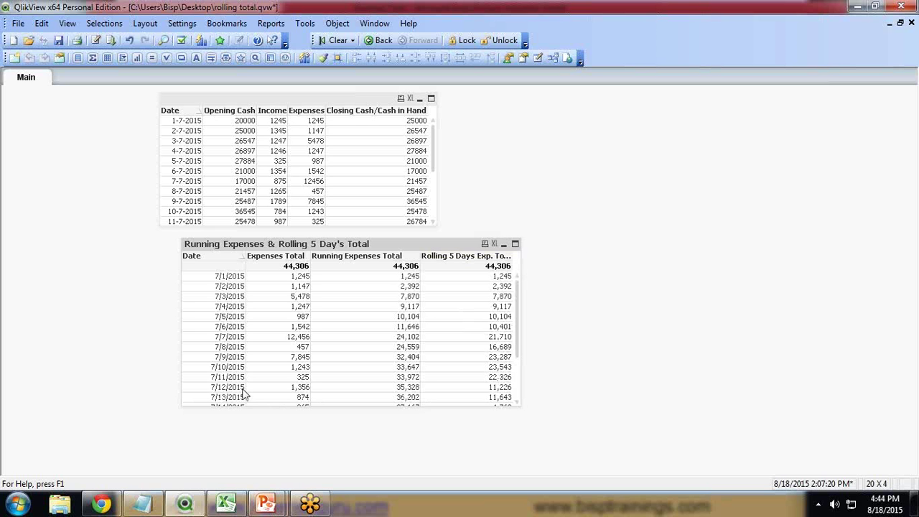
Switch to the PowerPoint slide show.
mouse_move(266, 502)
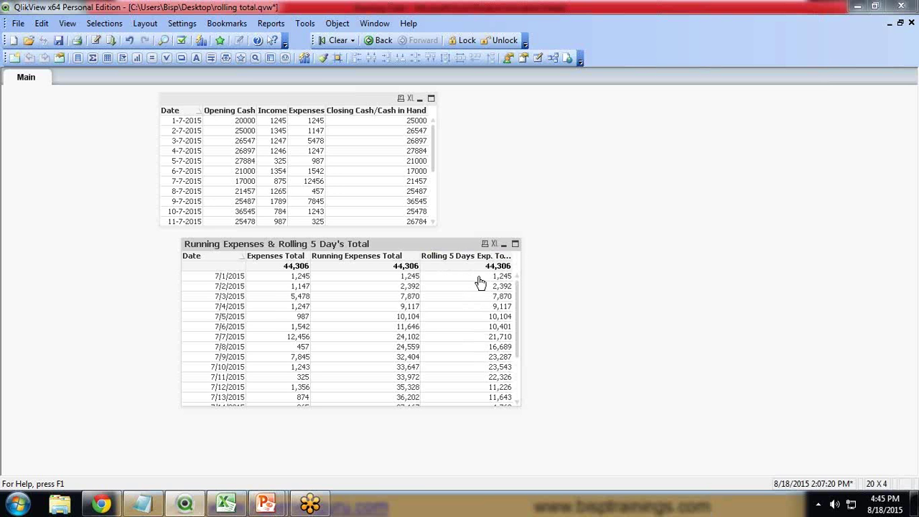
left_click(343, 451)
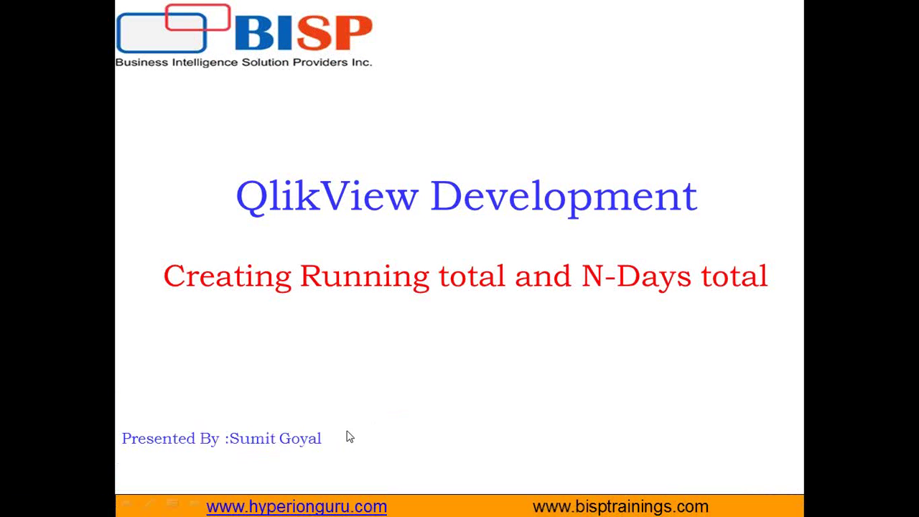